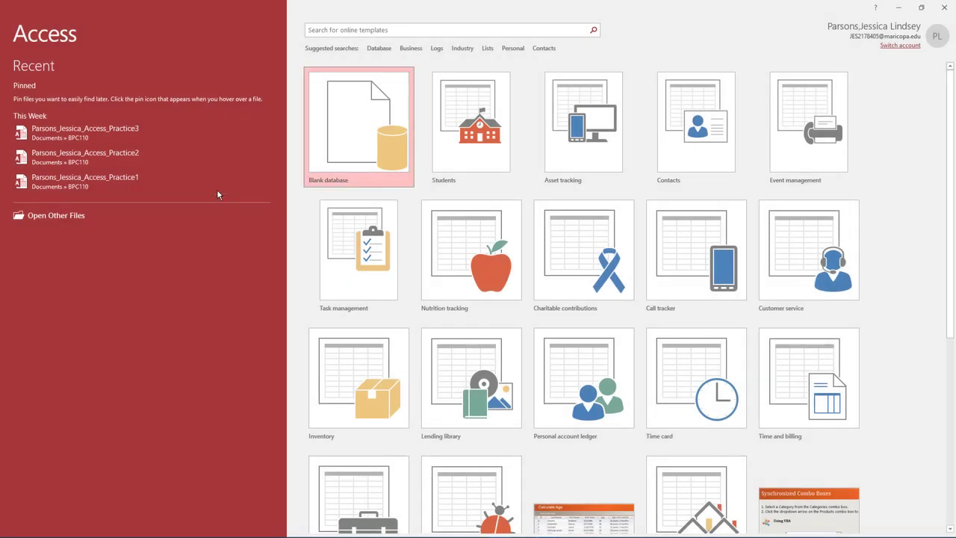
Step: Open Practice3, save a copy as the Practice4 database, and enable its content
click(154, 129)
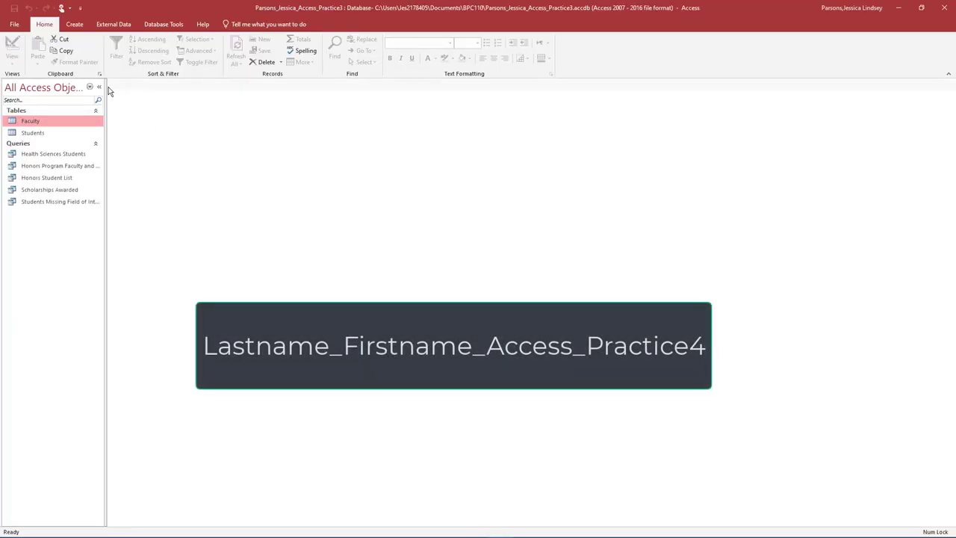
click(16, 27)
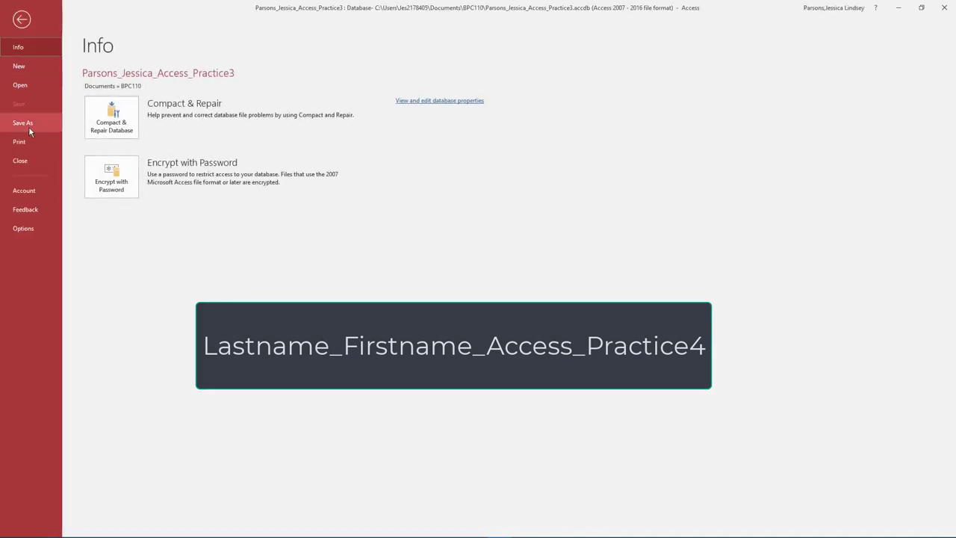
click(28, 126)
click(295, 248)
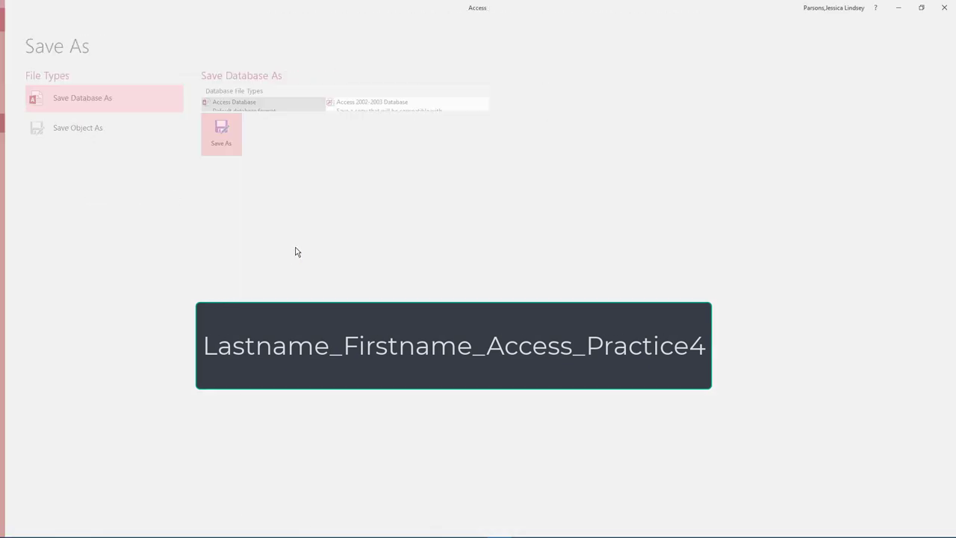
click(166, 217)
key(BackSpace)
text(4)
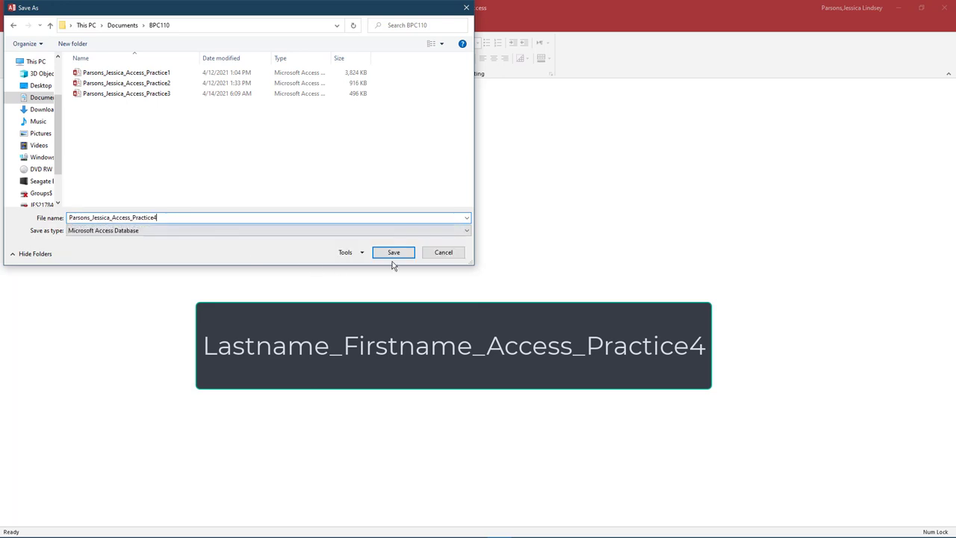
click(394, 253)
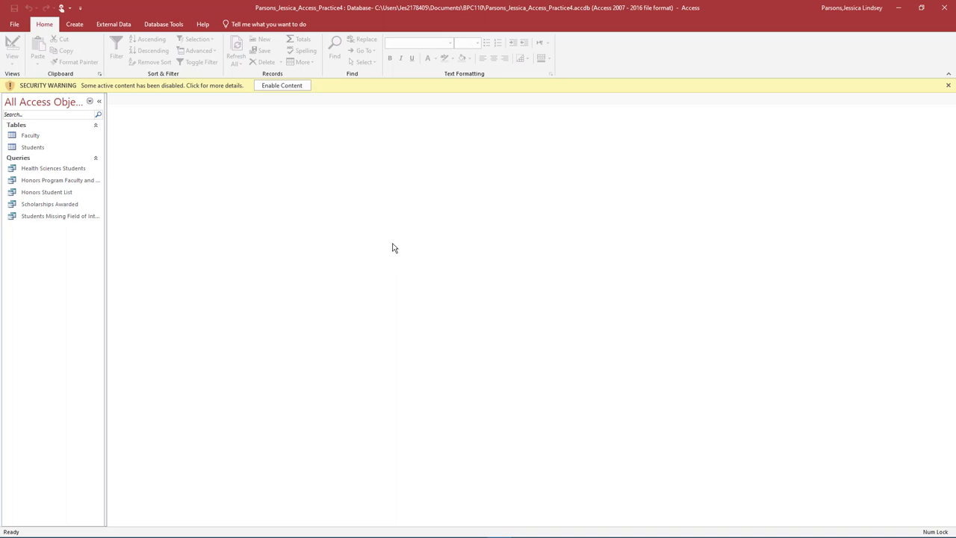
click(287, 88)
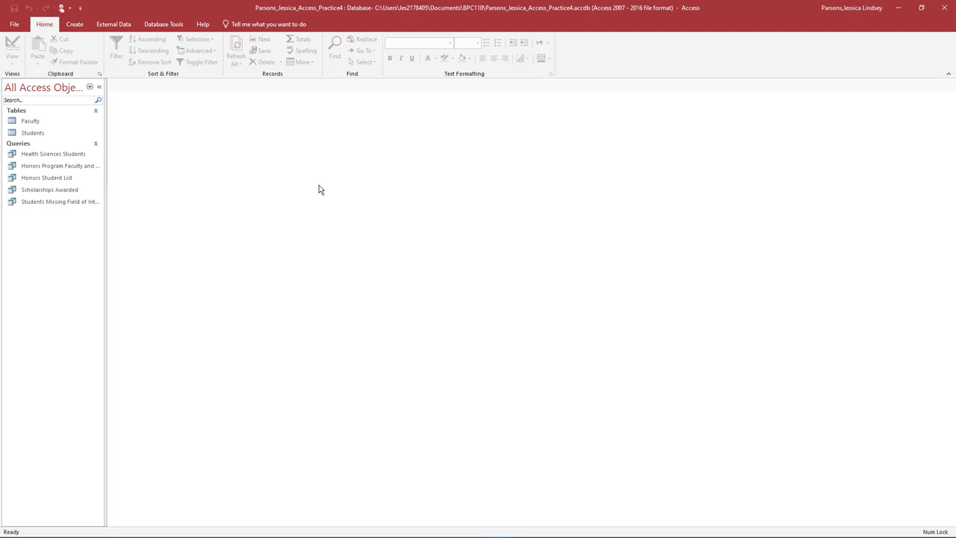
Step: Generate a form with a students subform from the Faculty table using Form
click(78, 27)
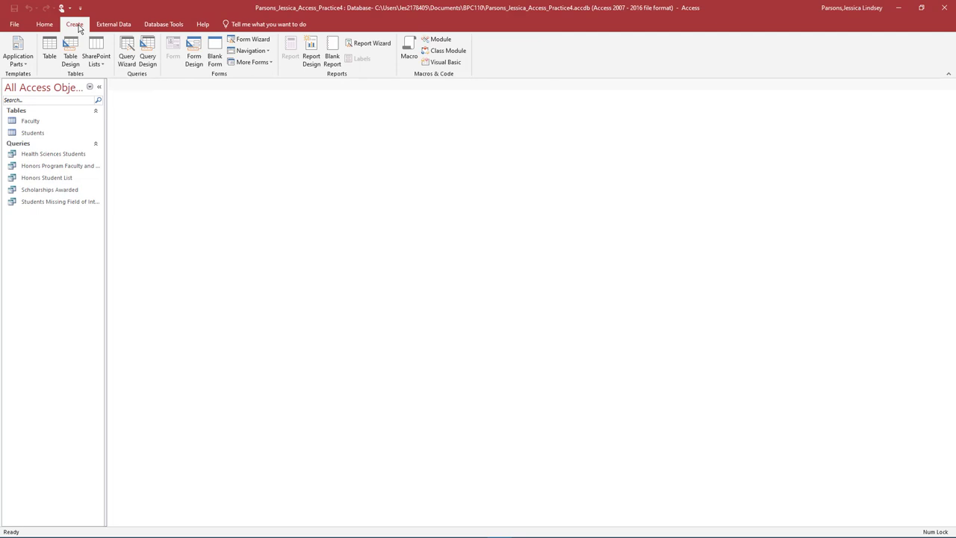
click(44, 126)
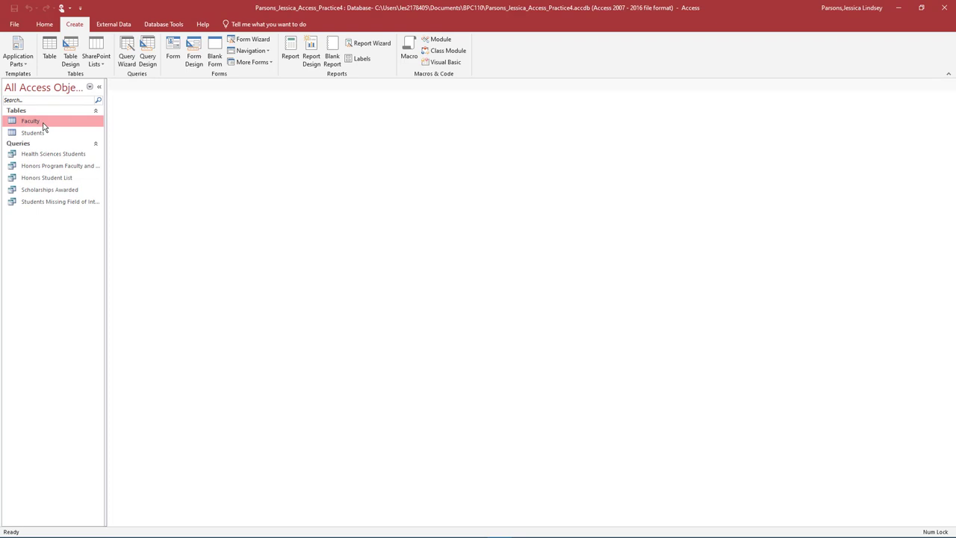
click(172, 50)
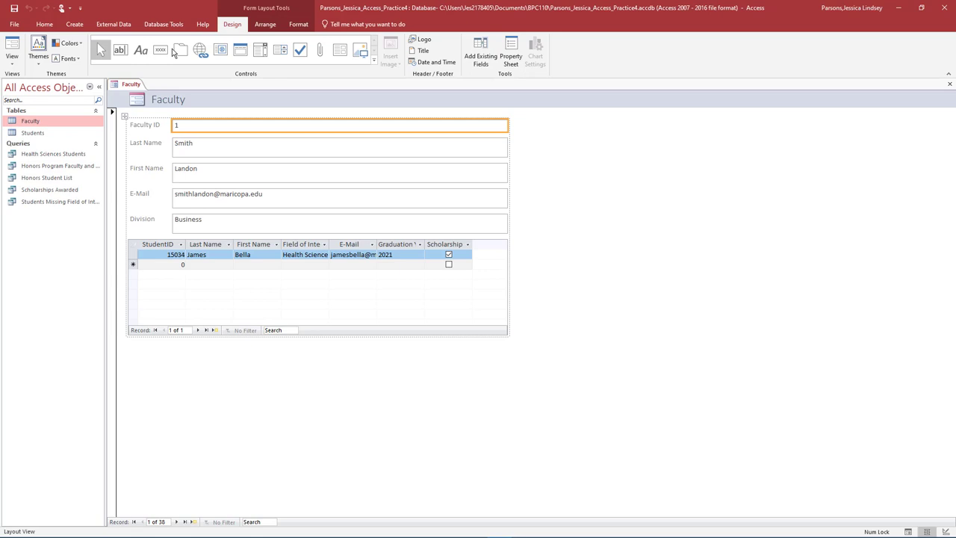
Step: In Form view, add faculty record 357 in Fine Arts with the person's name and e-mail
click(18, 64)
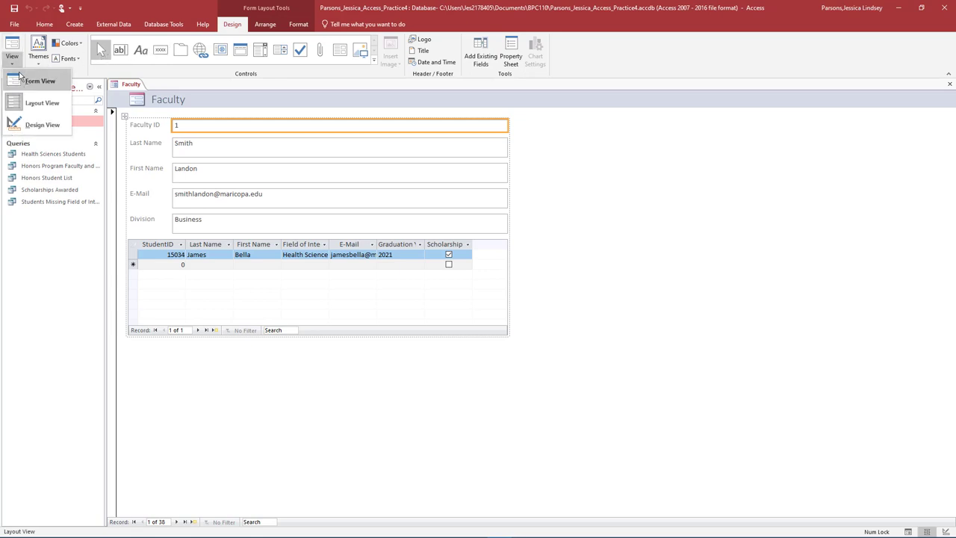
click(22, 81)
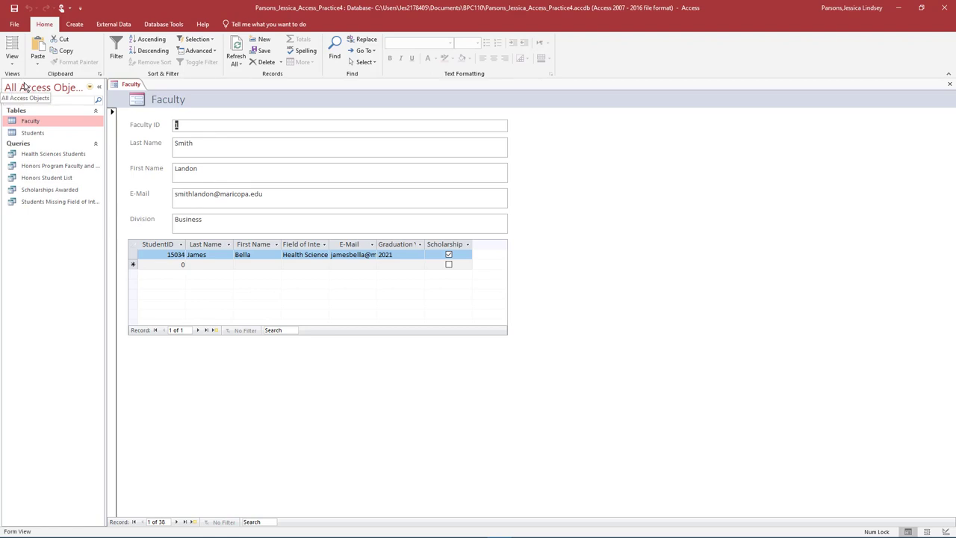
click(192, 522)
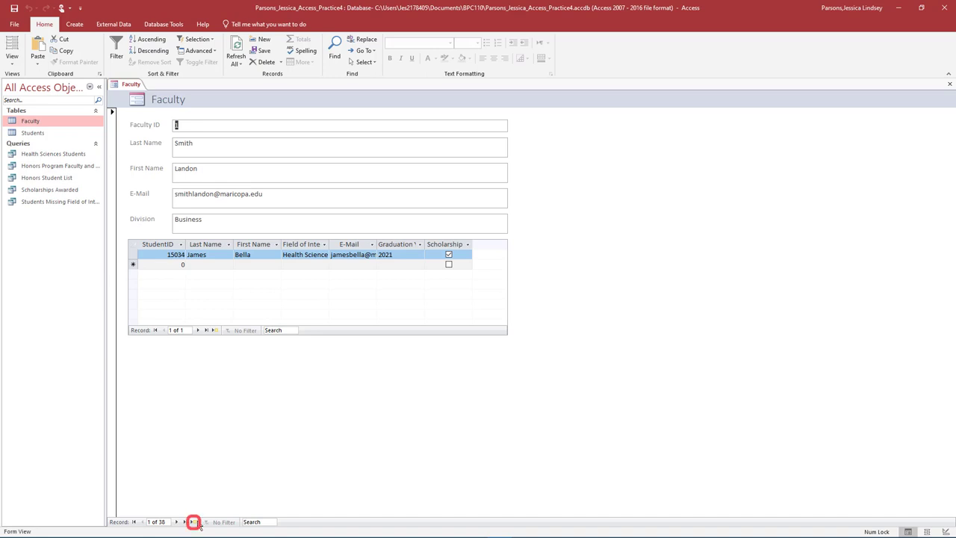
click(194, 523)
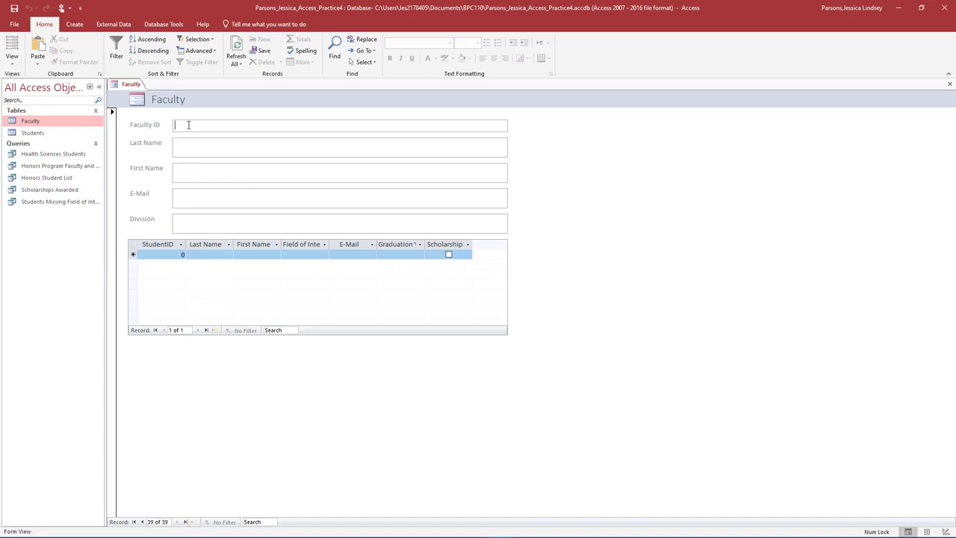
text(357)
key(Tab)
key(Tab)
key(Tab)
text(test@gmail.com)
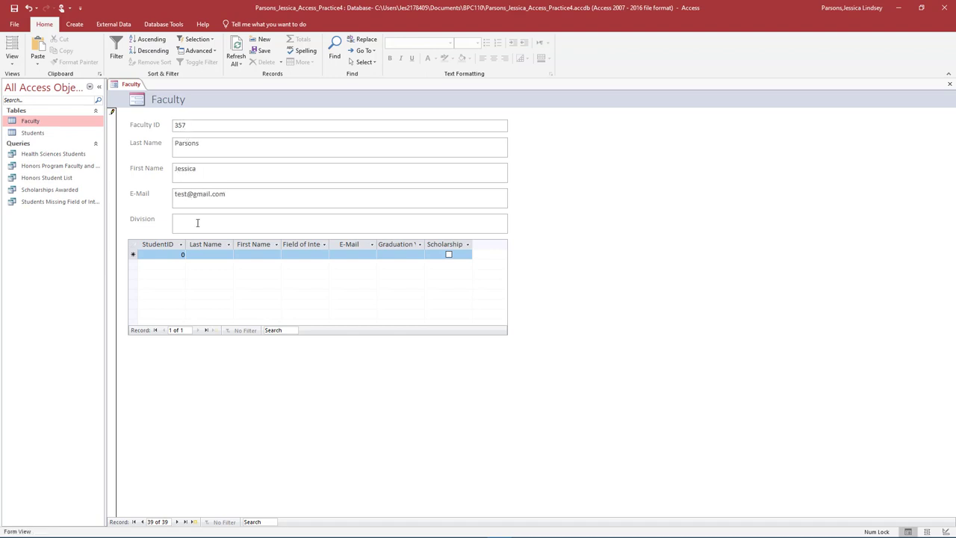
key(Tab)
text(Fine Arts)
Step: Close the form, save it as Faculty, and reopen it from the object list
click(949, 84)
click(436, 300)
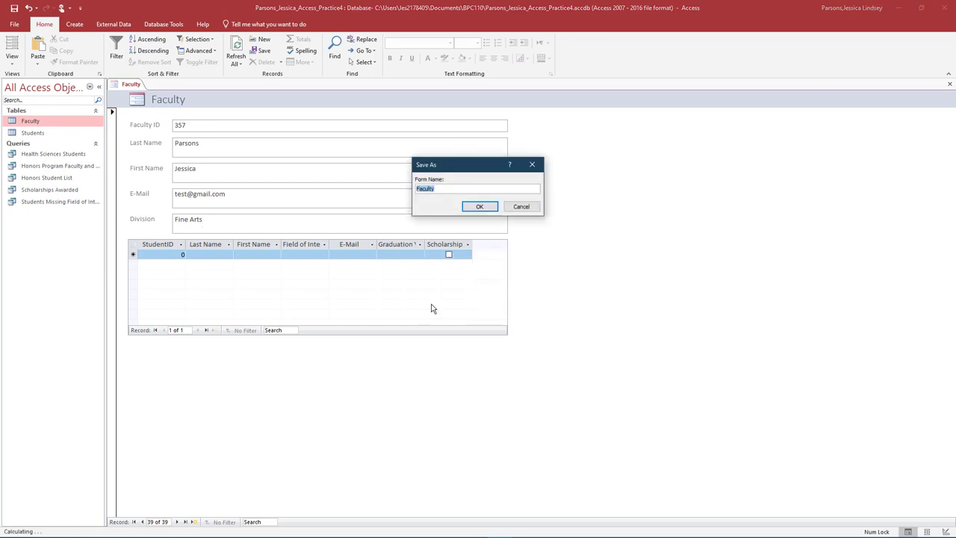
click(479, 207)
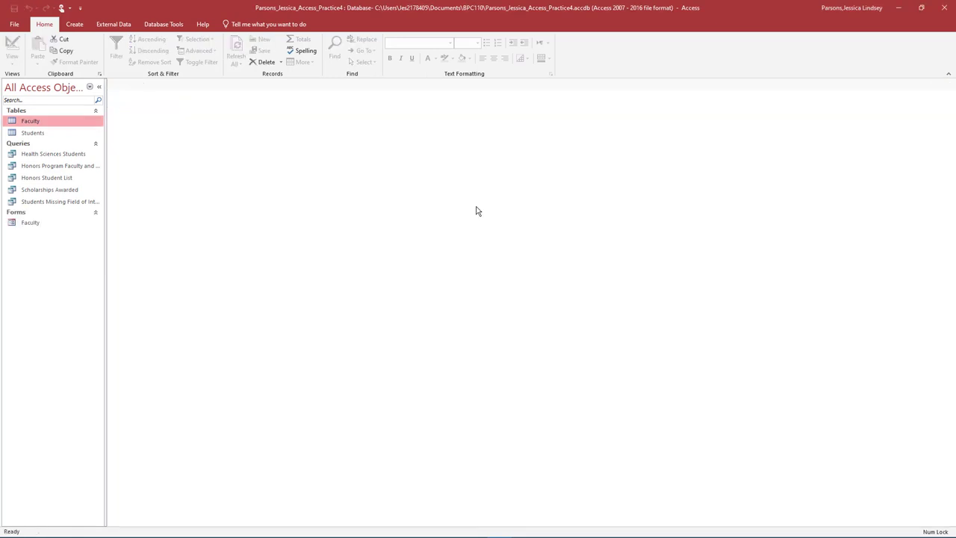
click(38, 223)
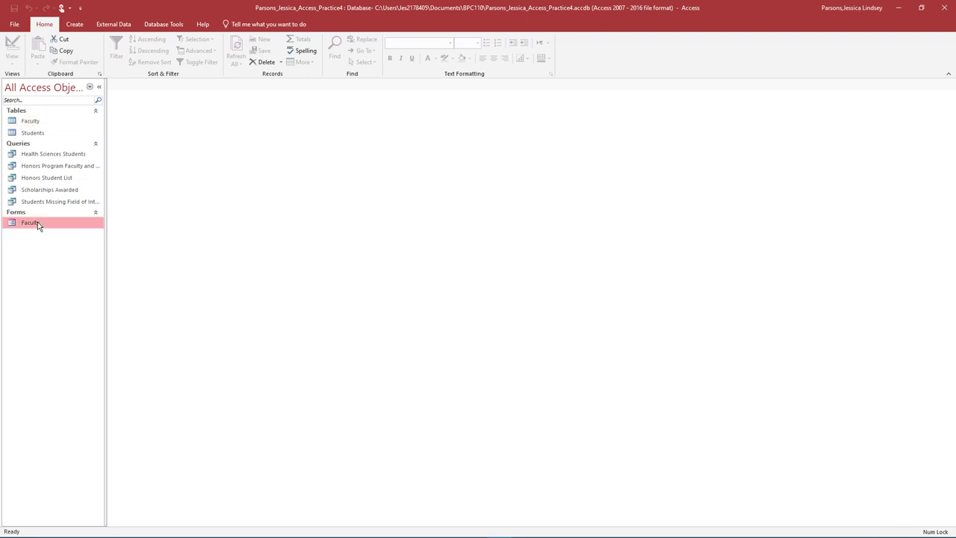
double_click(37, 222)
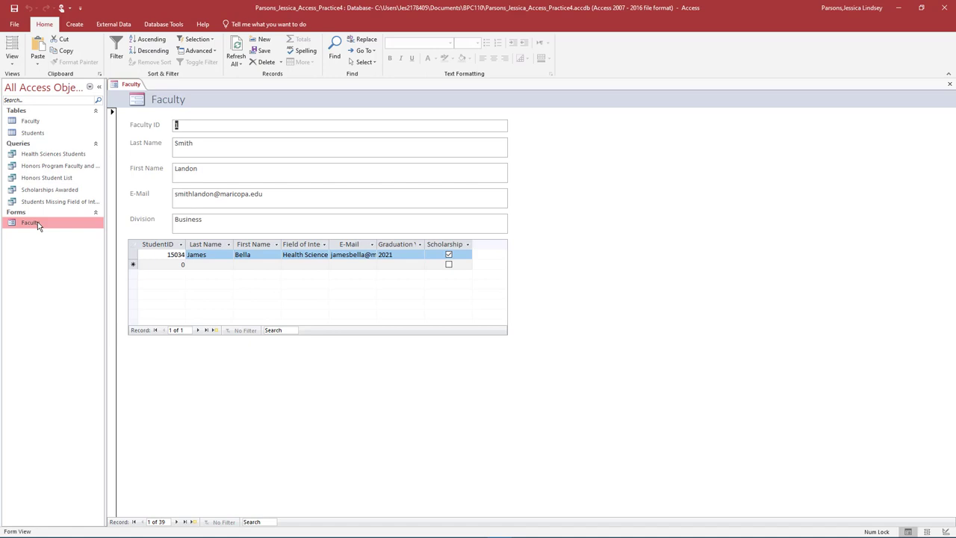
Step: Go to the last faculty record and switch the form to Layout view
click(184, 522)
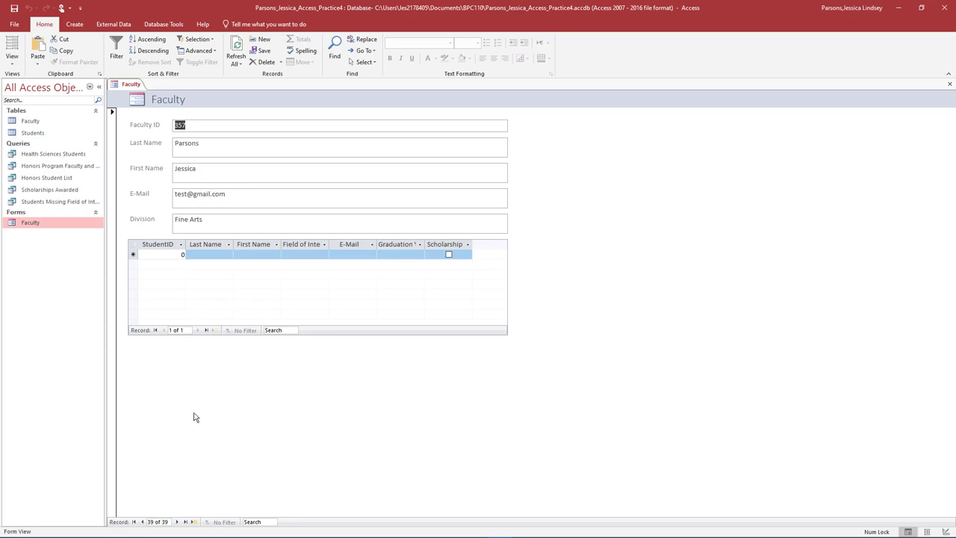
click(12, 60)
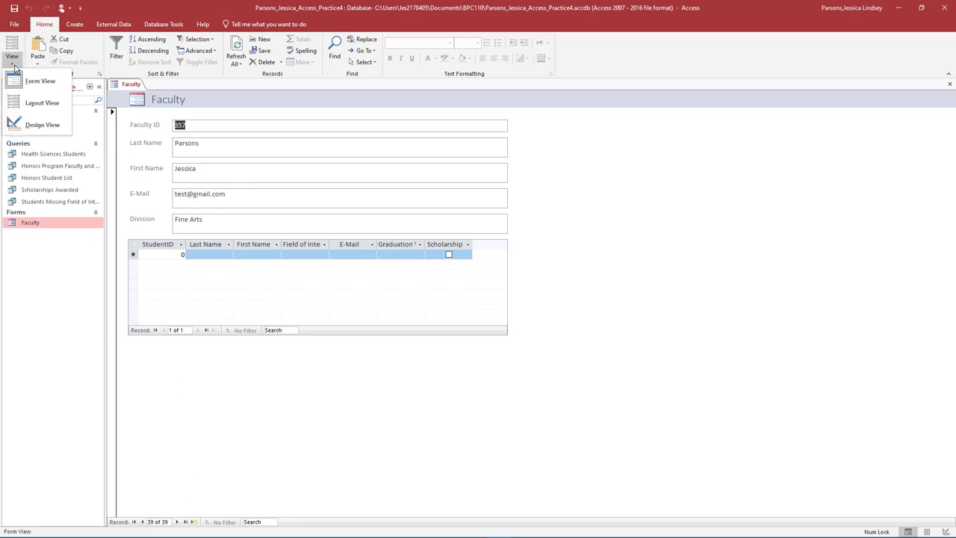
click(38, 103)
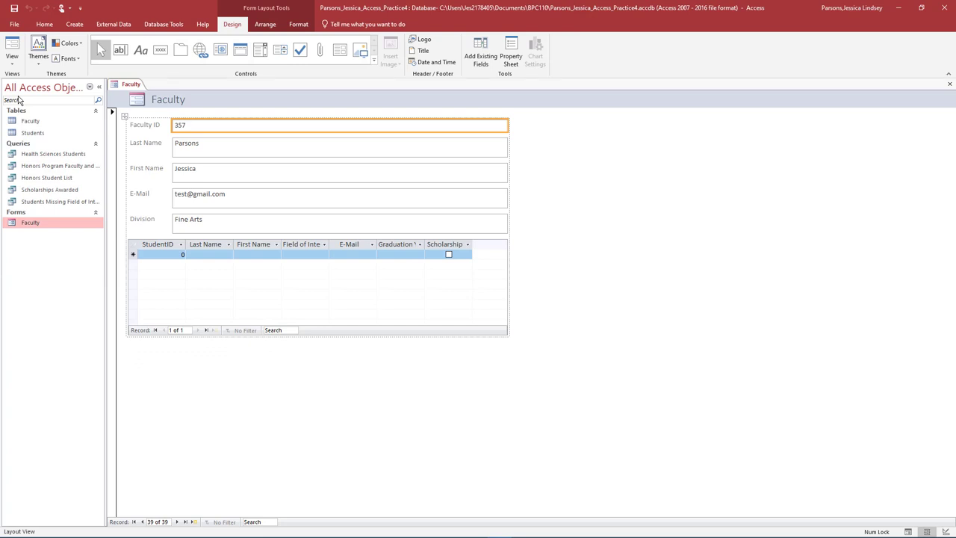
Step: Apply the Blue colour scheme and a different theme font to the Faculty form
click(34, 60)
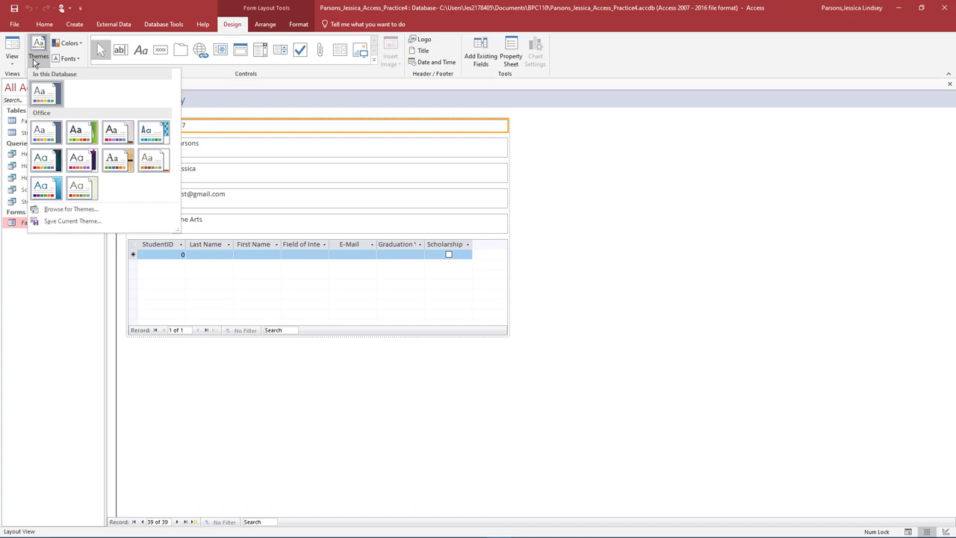
click(44, 135)
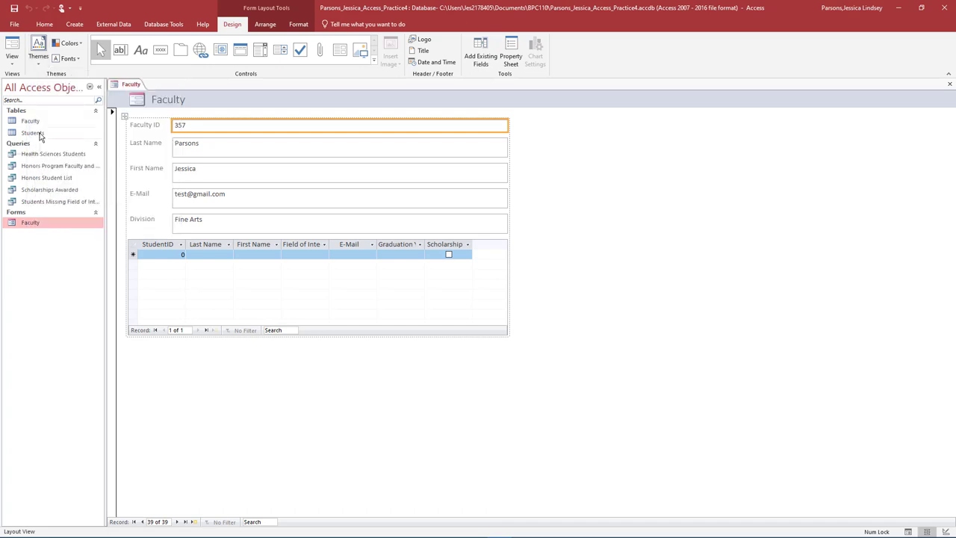
click(81, 43)
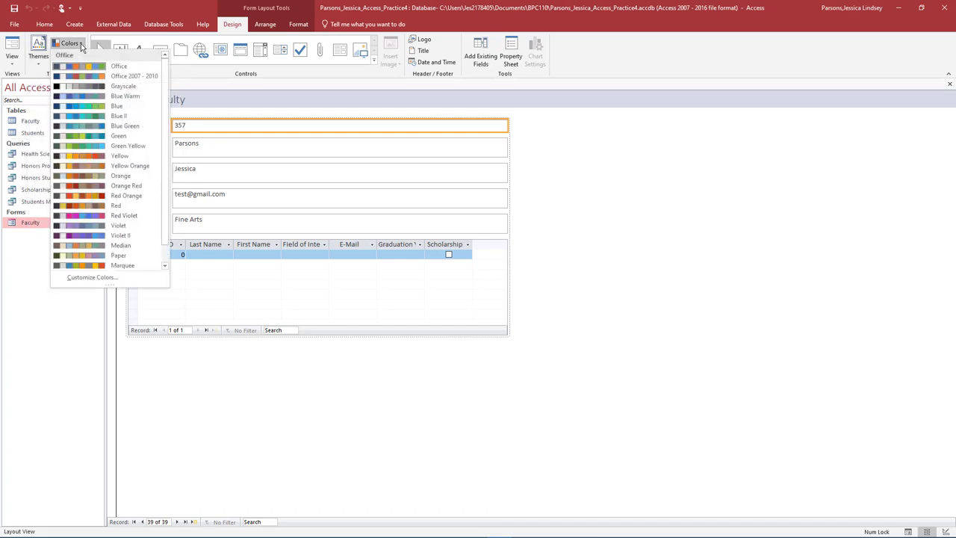
click(88, 108)
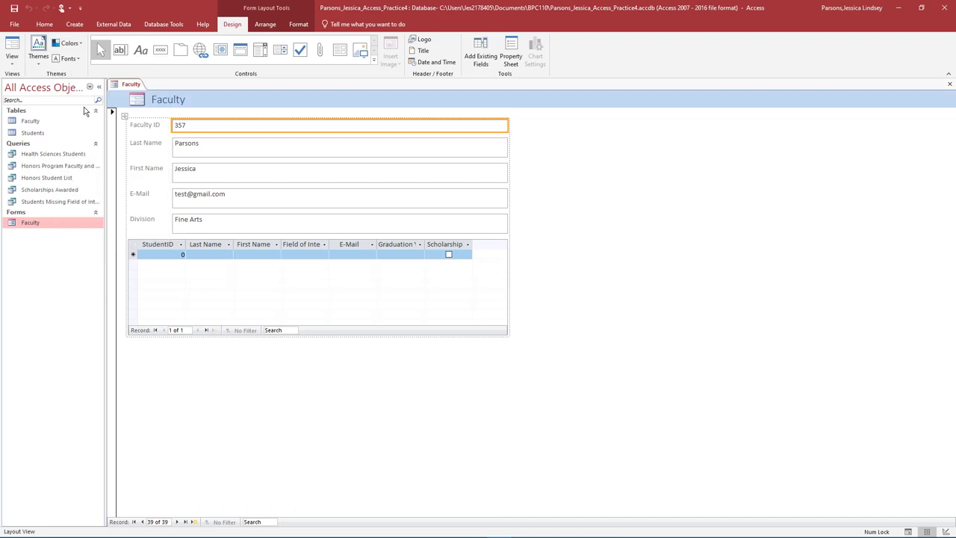
click(69, 58)
click(100, 181)
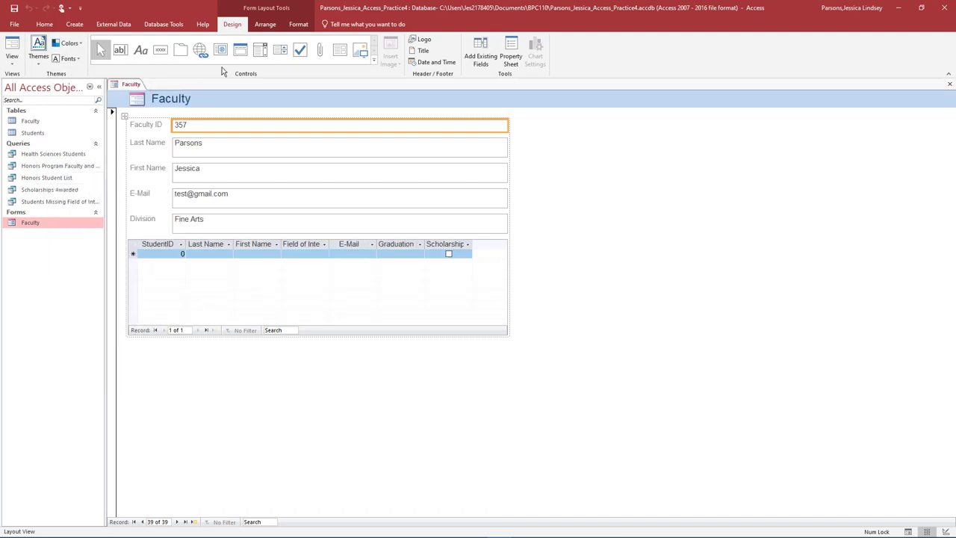
click(263, 25)
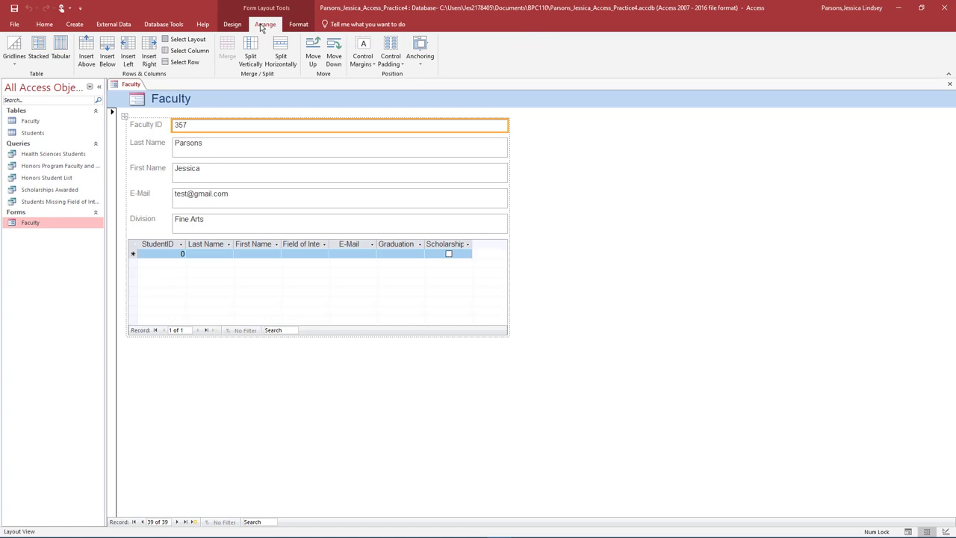
Step: Move the Division row above E-Mail and the Business box up into the Division row
click(147, 222)
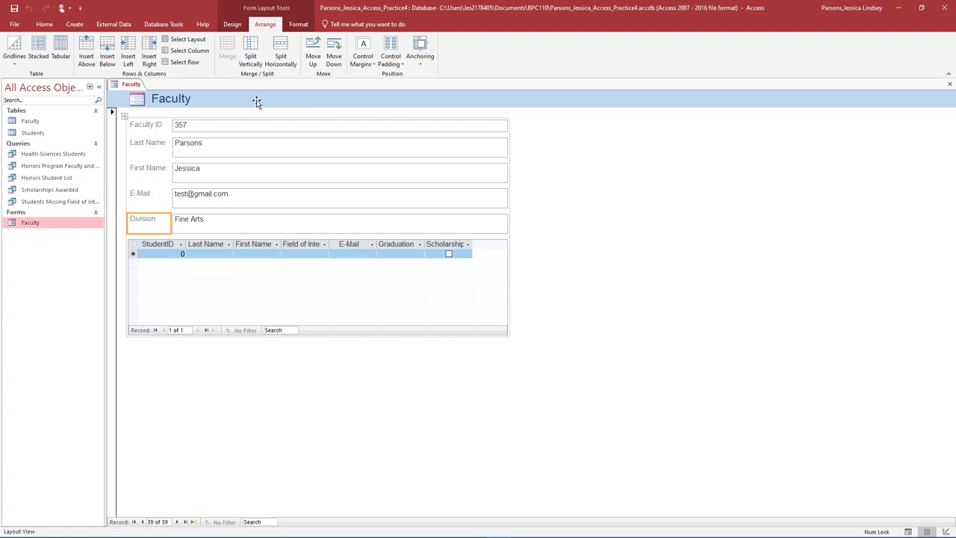
click(313, 58)
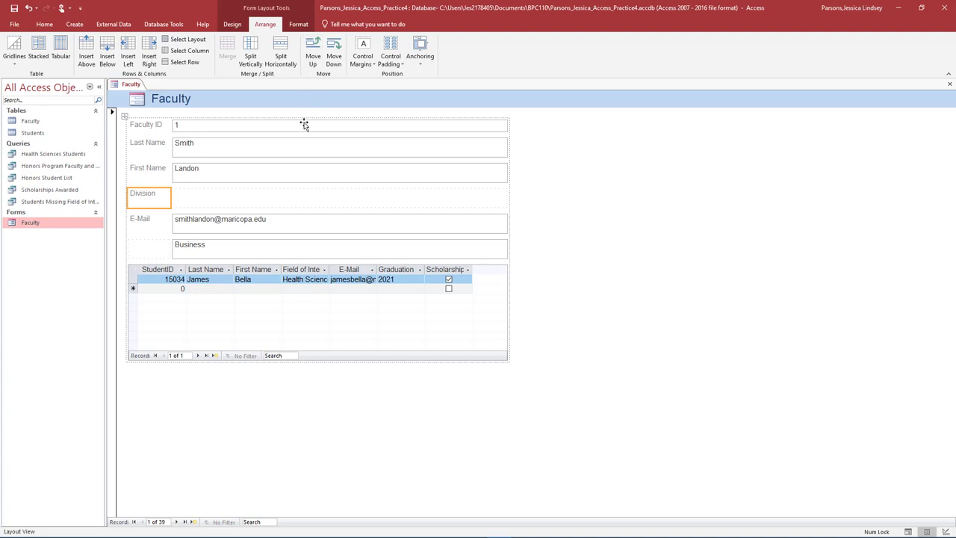
click(235, 247)
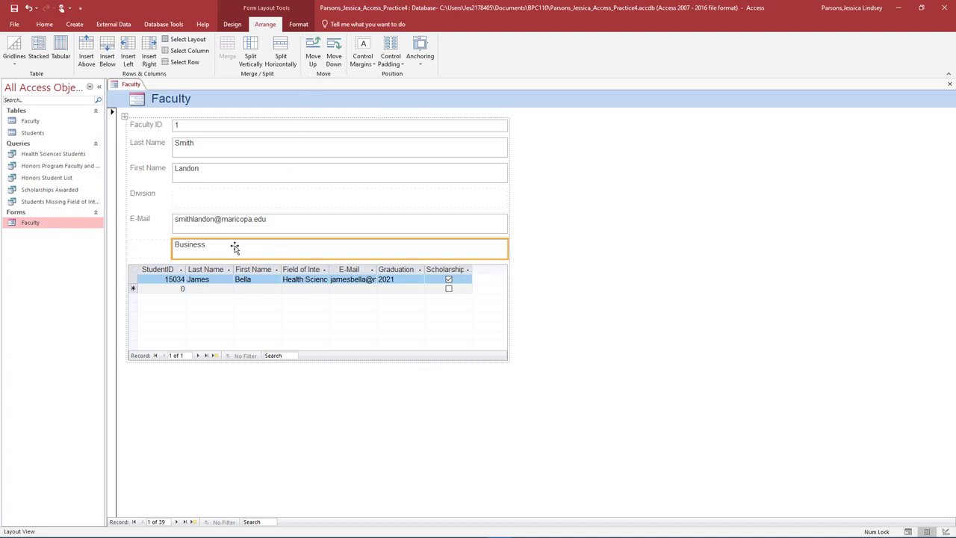
click(312, 60)
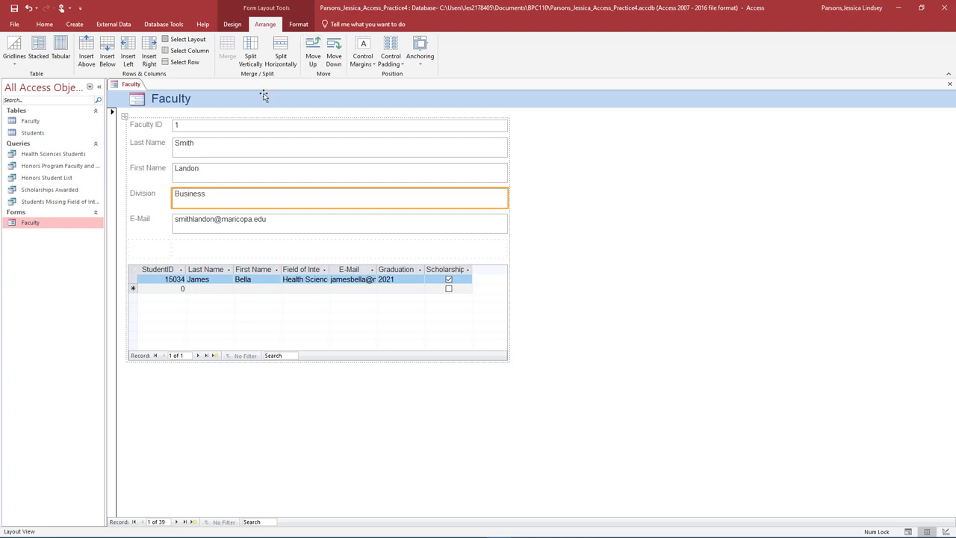
click(233, 127)
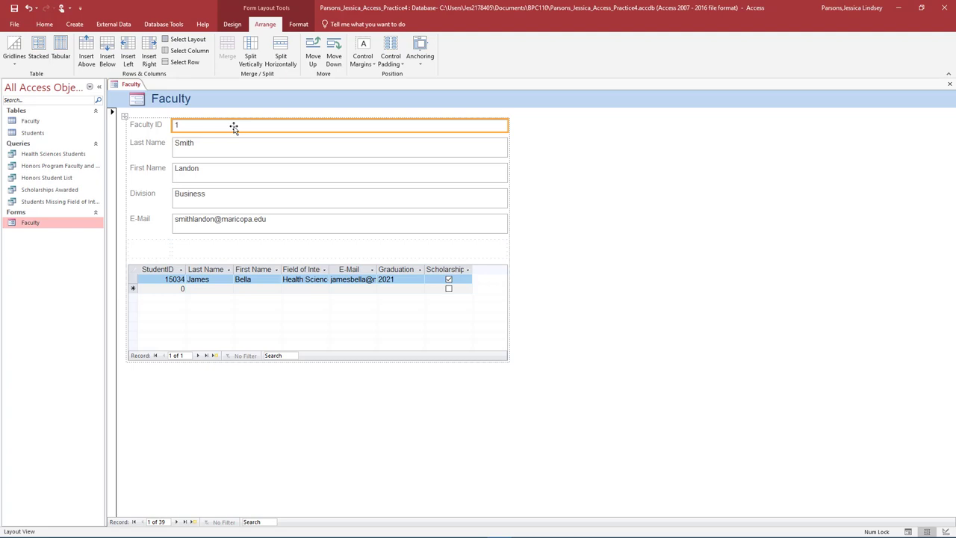
click(235, 27)
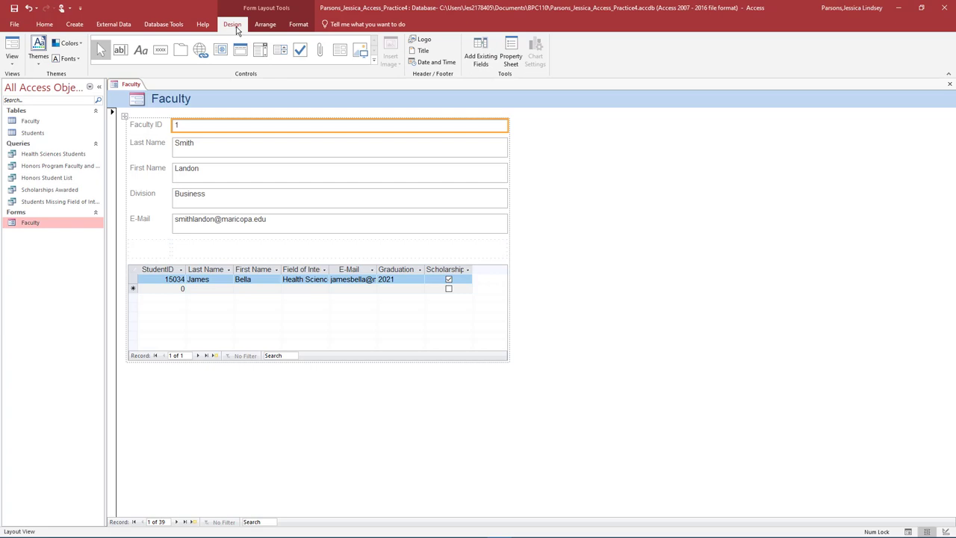
Step: Set the Faculty ID box's Format property to Number, then close and save the Faculty form
click(512, 53)
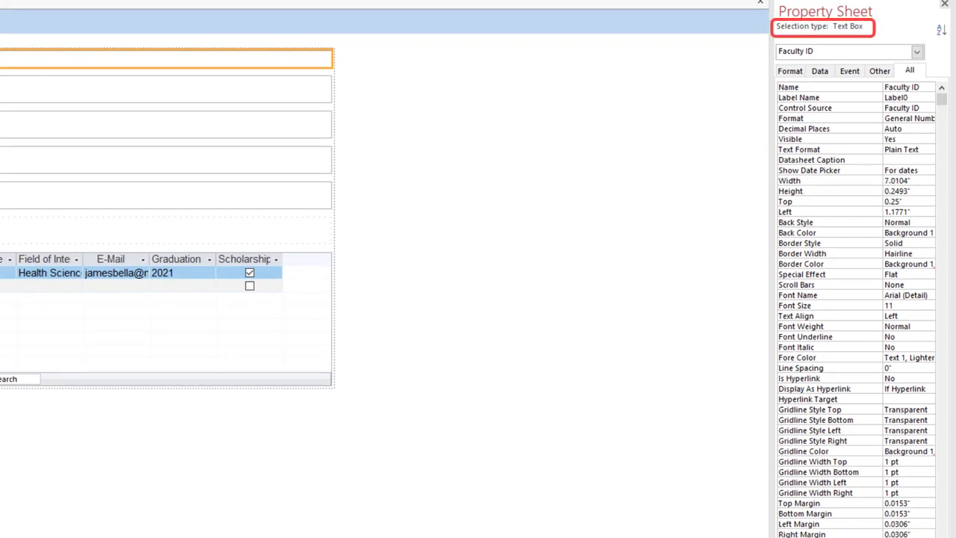
click(825, 73)
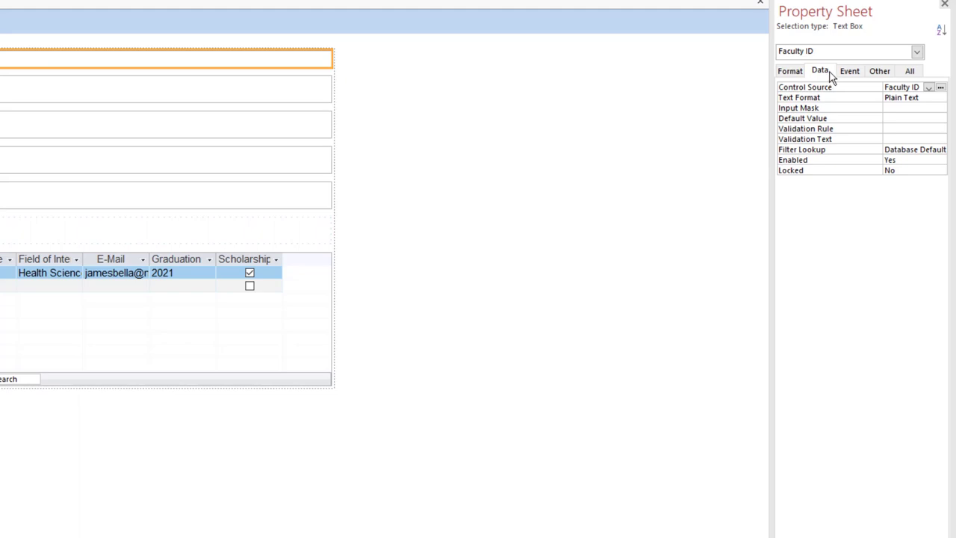
click(792, 71)
click(929, 87)
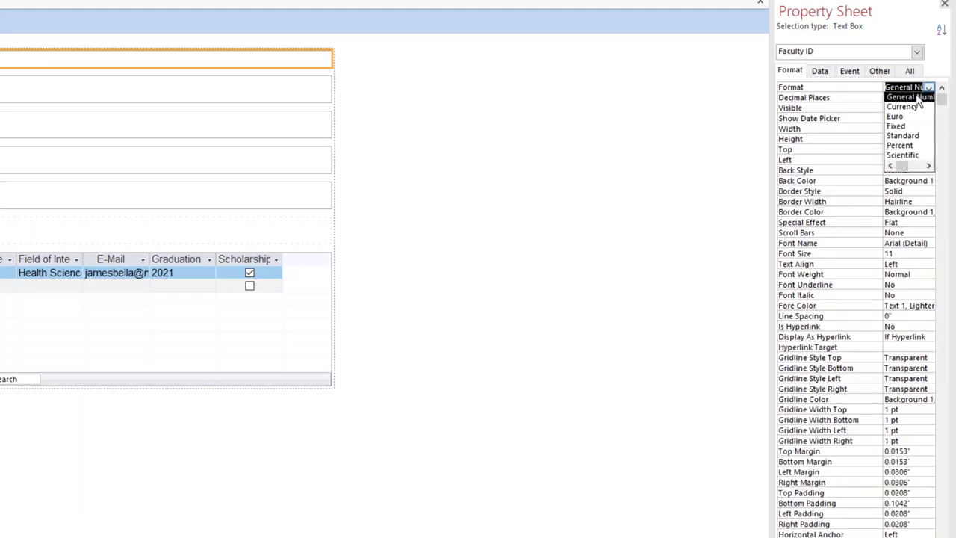
click(901, 97)
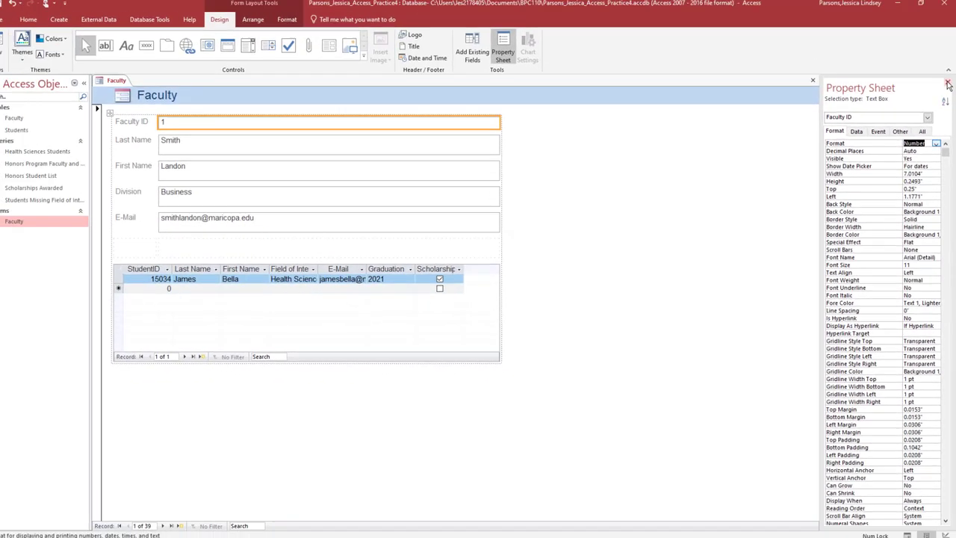
click(944, 5)
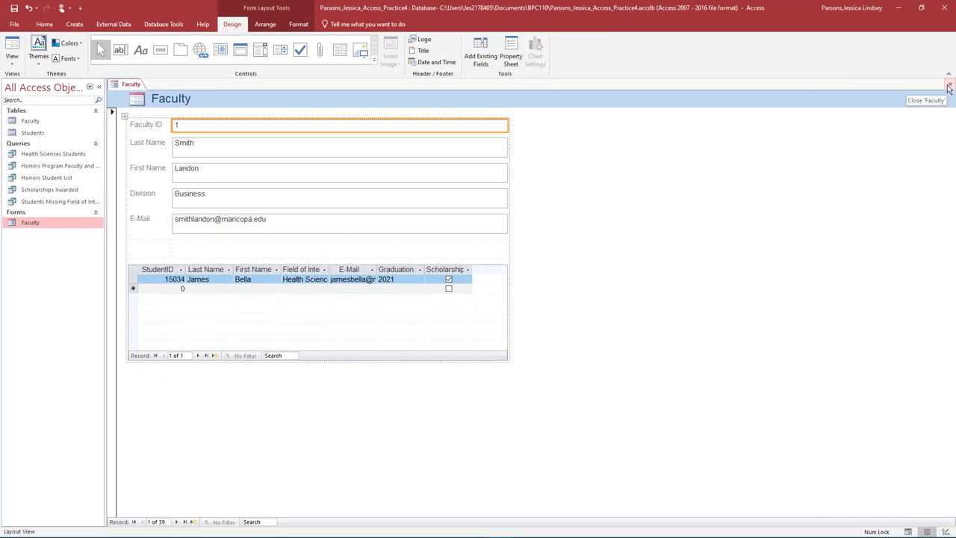
click(949, 86)
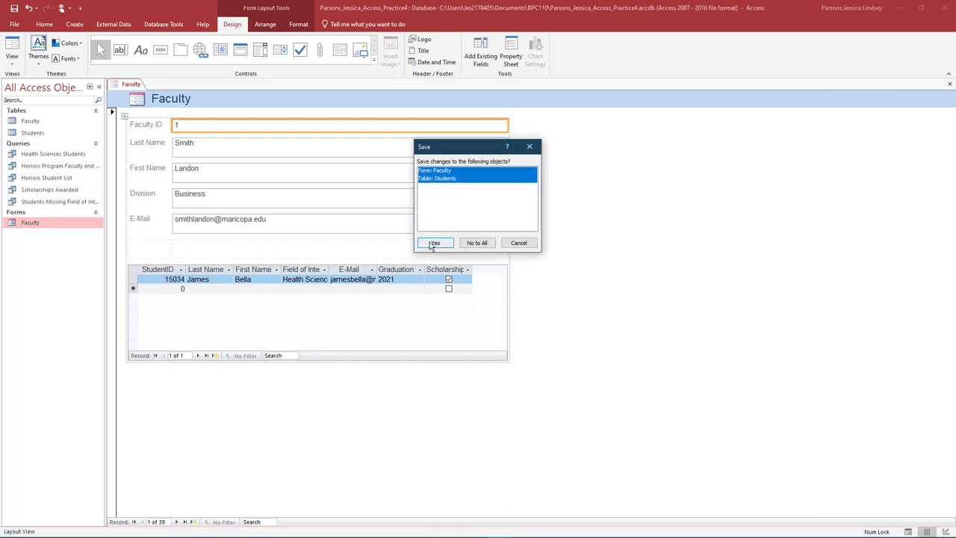
click(433, 243)
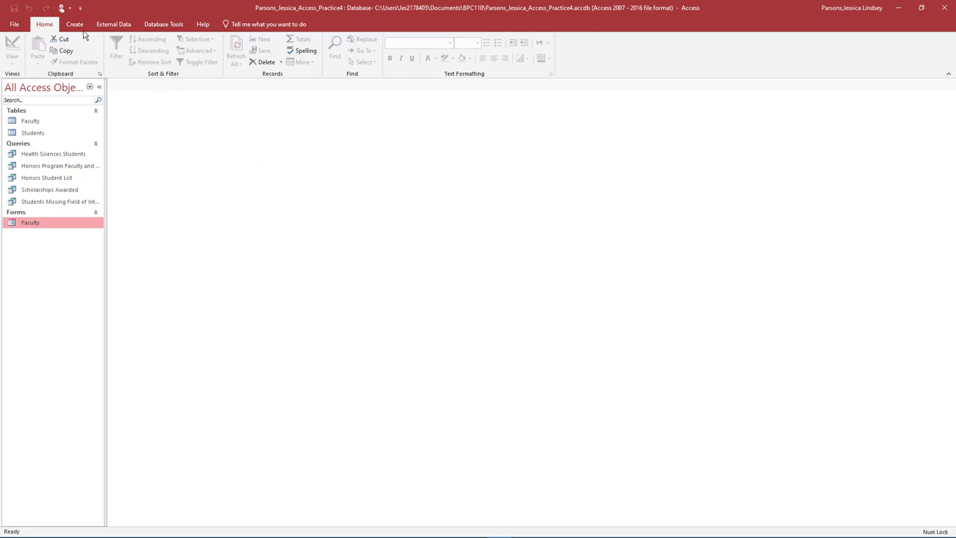
Step: Use the Form Wizard to build a Columnar form with all fields from the Students table
click(74, 24)
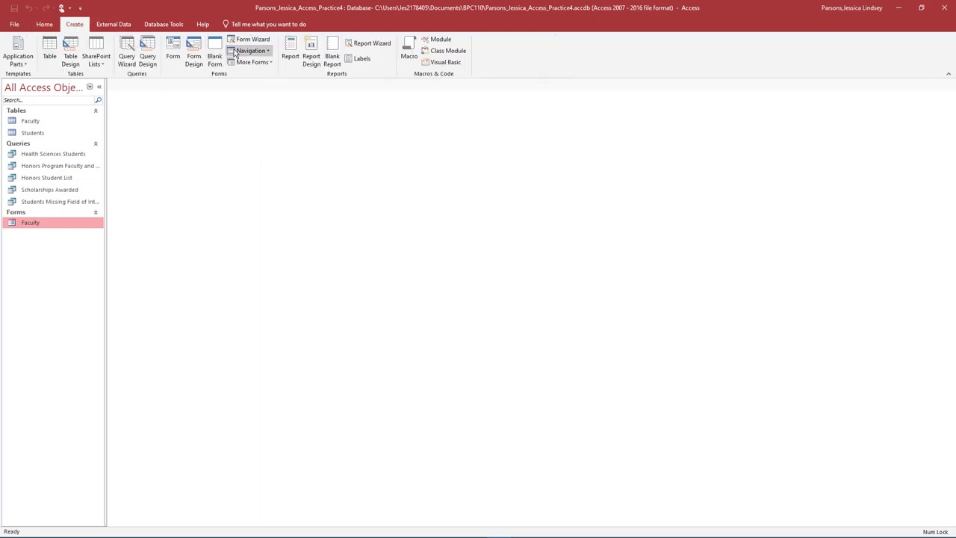
click(249, 39)
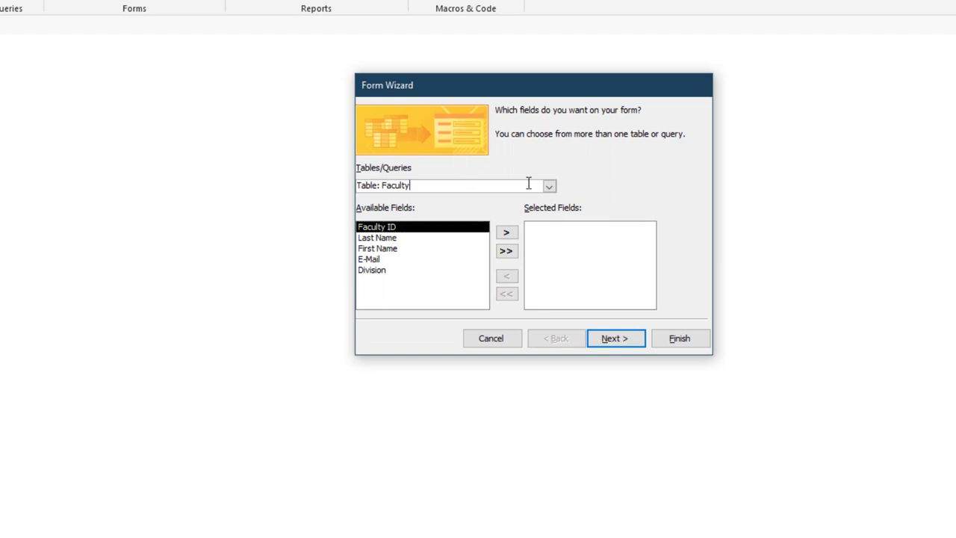
click(550, 185)
click(430, 209)
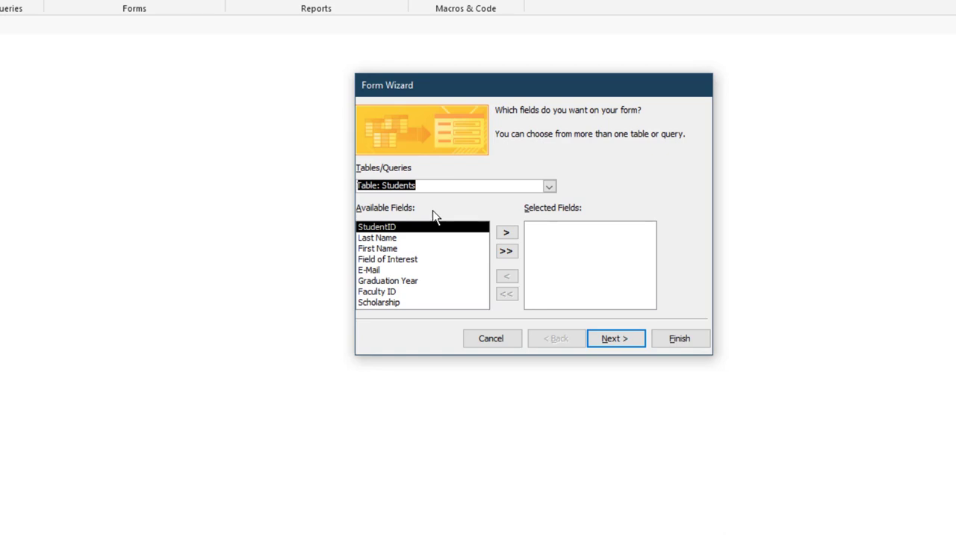
click(507, 254)
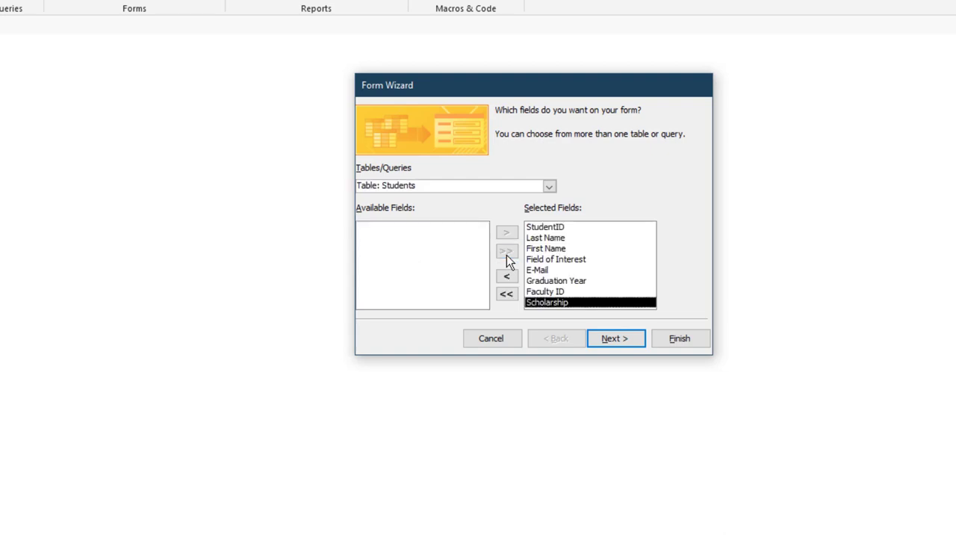
click(605, 343)
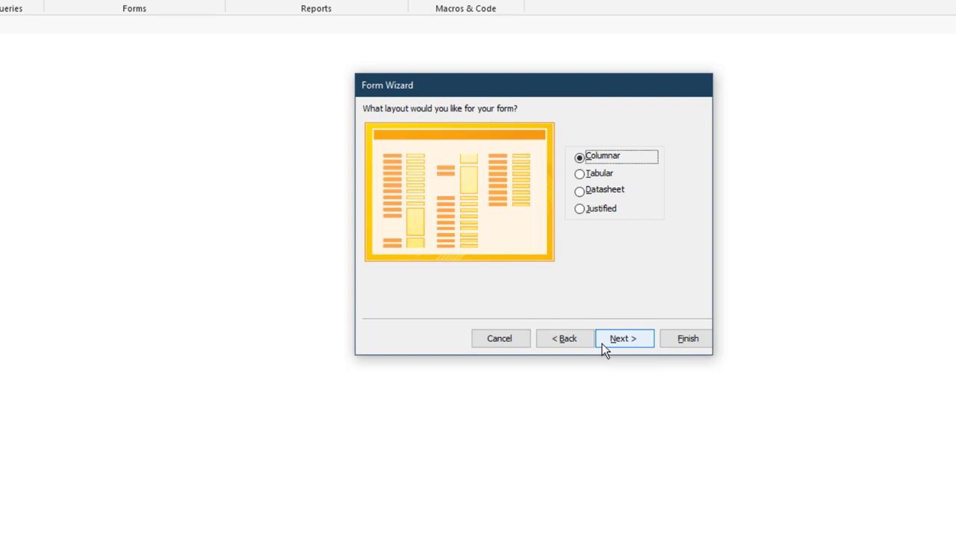
click(605, 343)
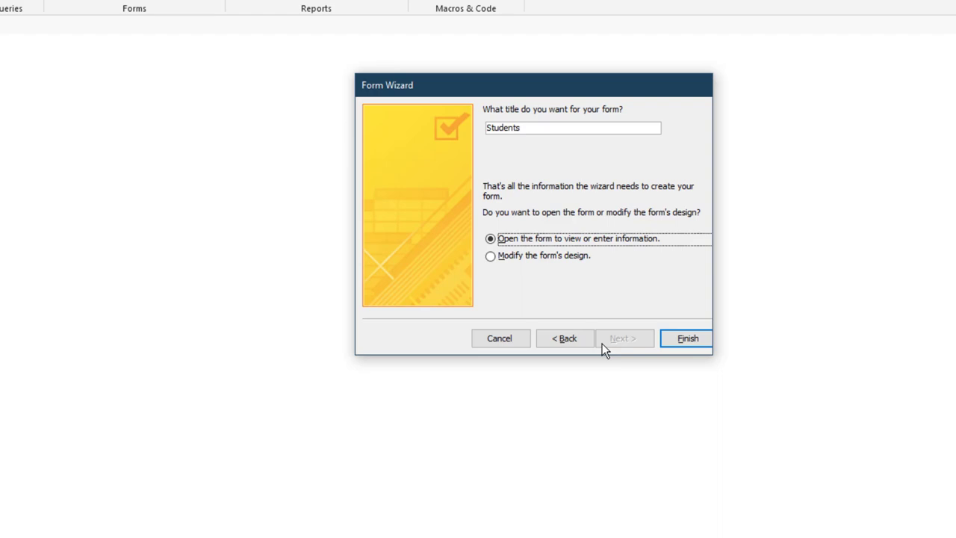
click(667, 343)
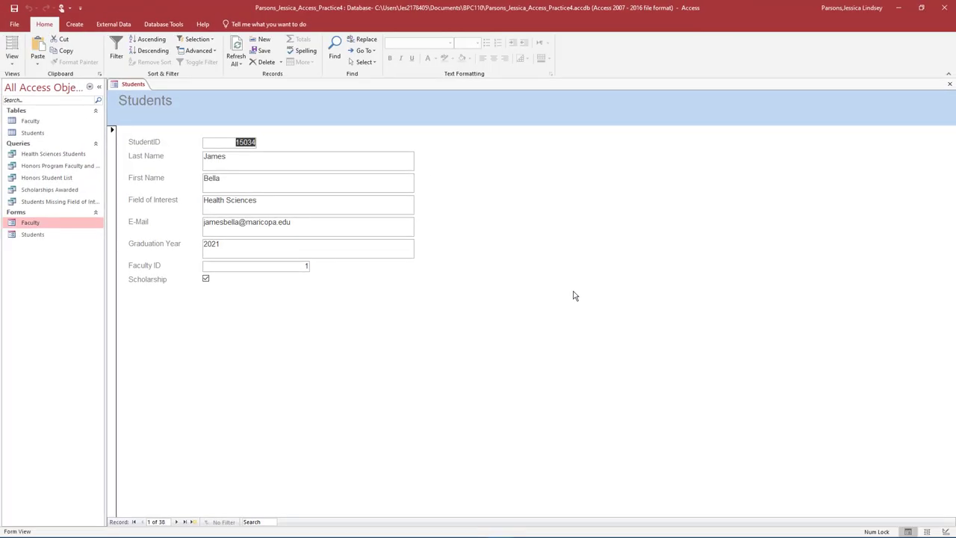
Step: Find the student record with StudentID 15037
click(336, 53)
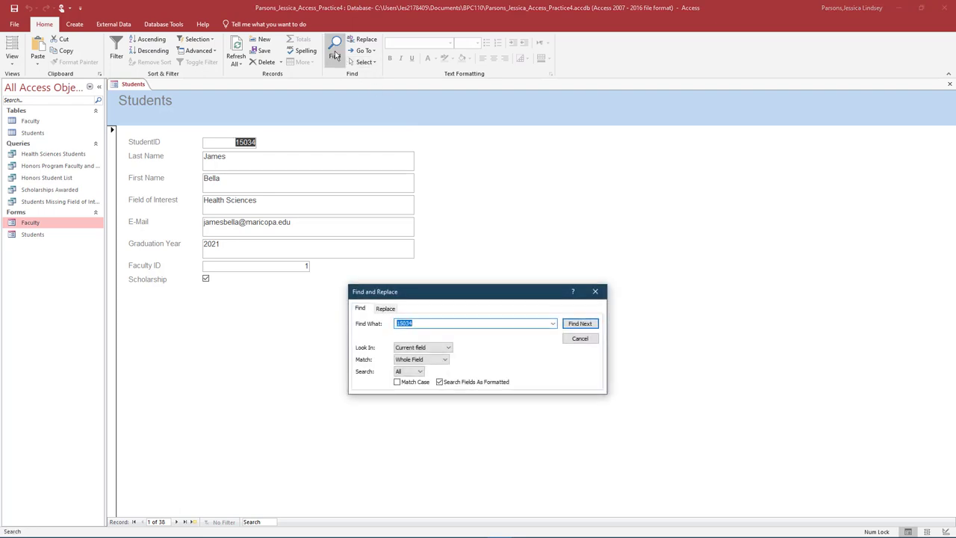
text(15037)
click(587, 324)
click(595, 291)
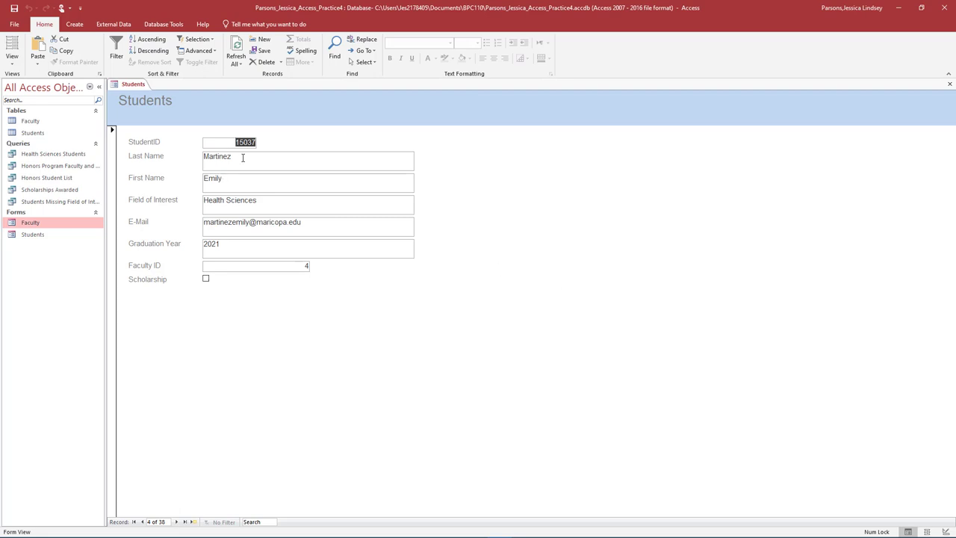
Step: Replace the student's last name, set Graduation Year to 2020, and tick Scholarship
drag(242, 155, 186, 155)
text(Bezos)
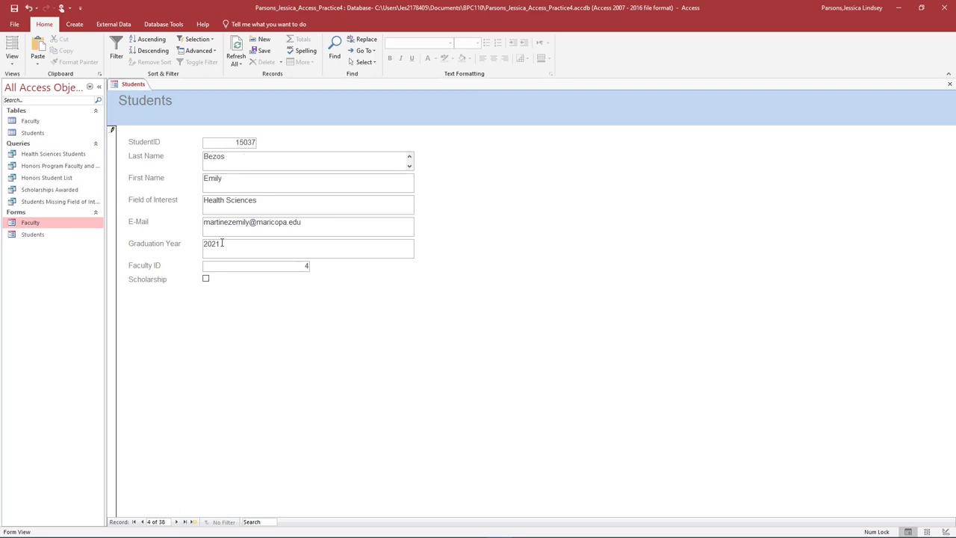
click(223, 243)
key(BackSpace)
text(0)
click(206, 279)
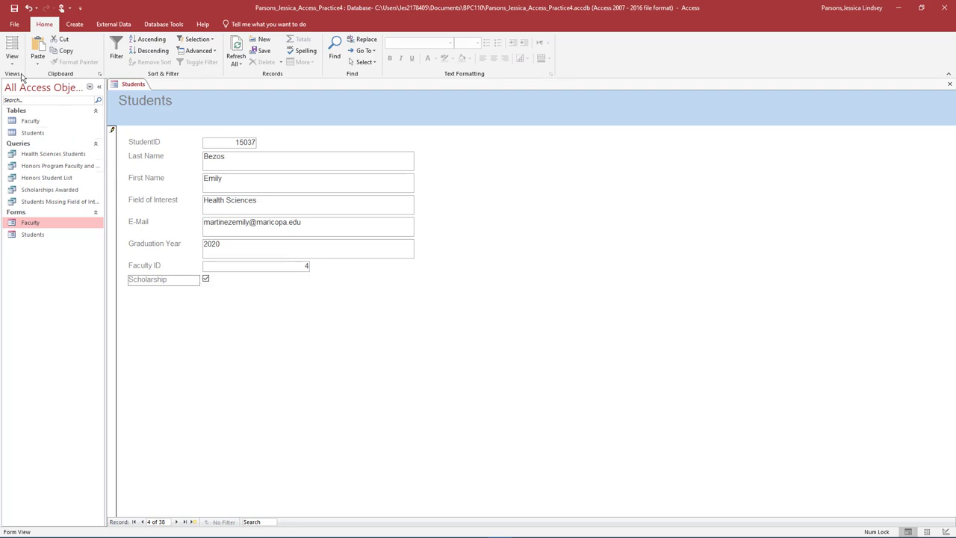
Step: Switch the Students form to Design View and apply a new theme and colour palette
click(13, 64)
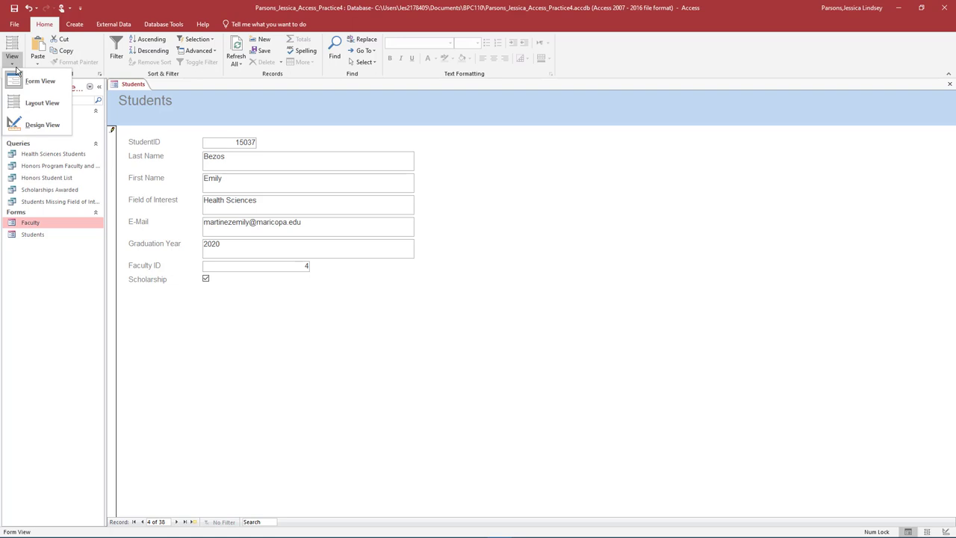
click(24, 125)
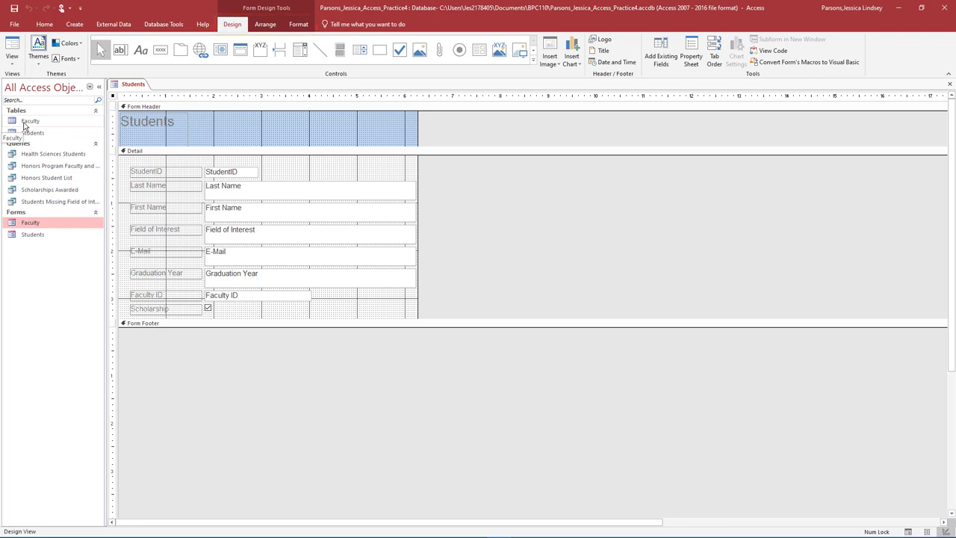
click(39, 47)
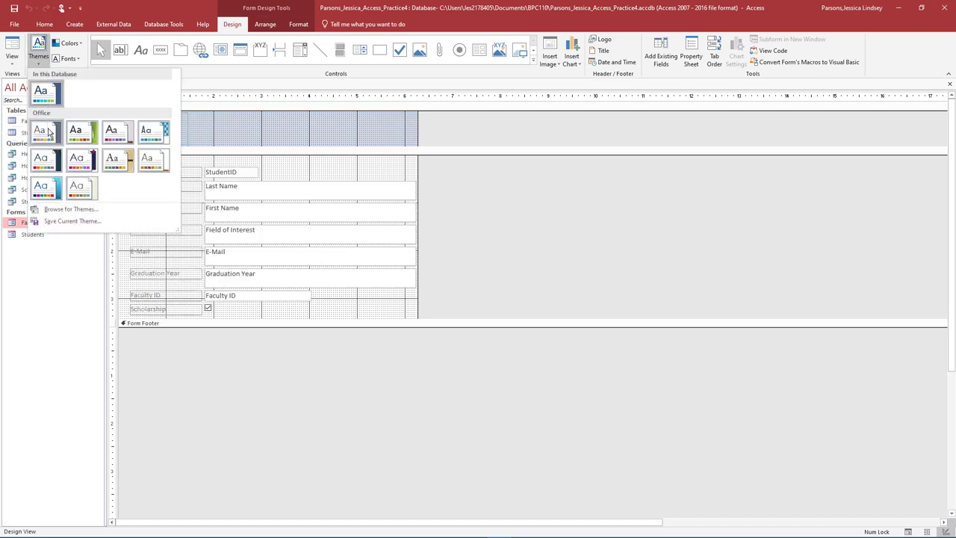
click(49, 132)
click(67, 43)
click(80, 110)
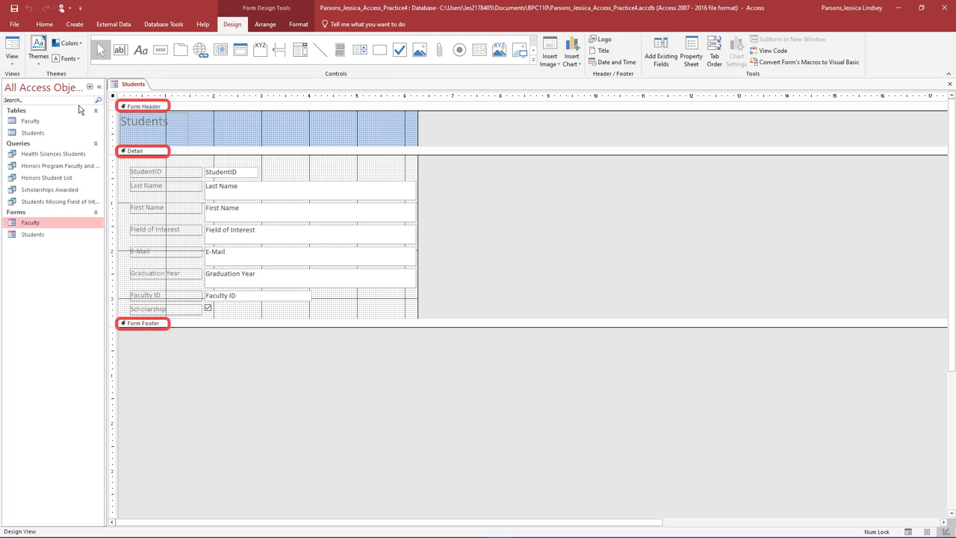
Step: Insert the Access_Practice_4 puma logo image into the Students form header
click(558, 64)
click(555, 76)
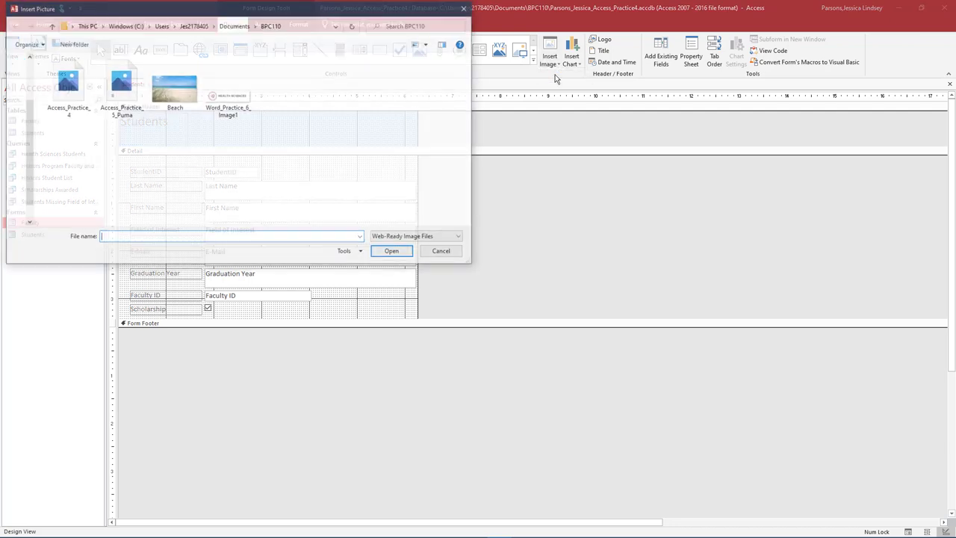
click(87, 98)
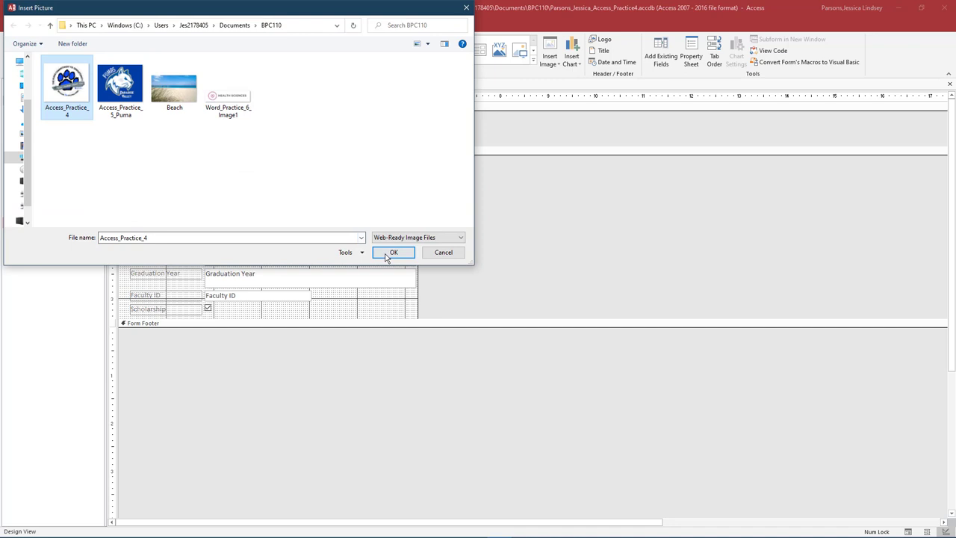
click(390, 252)
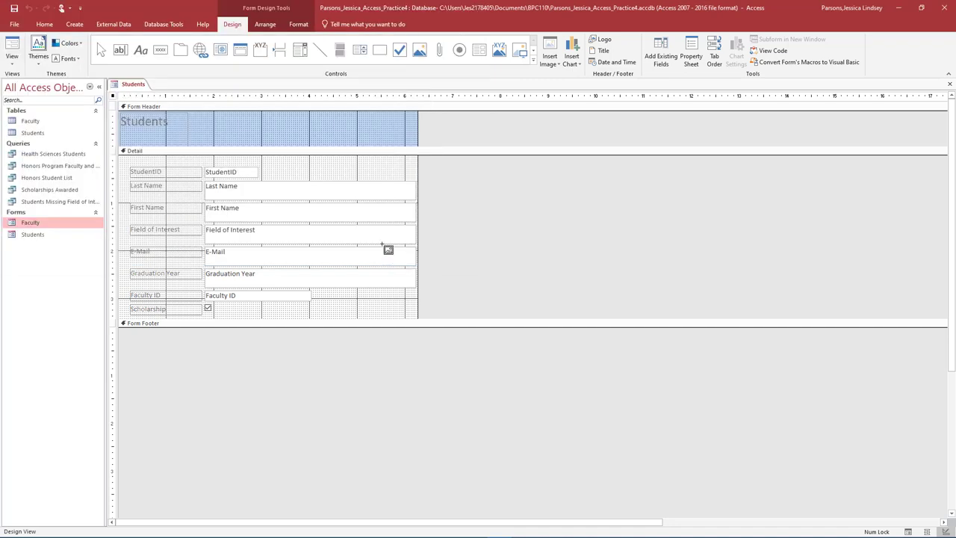
click(197, 115)
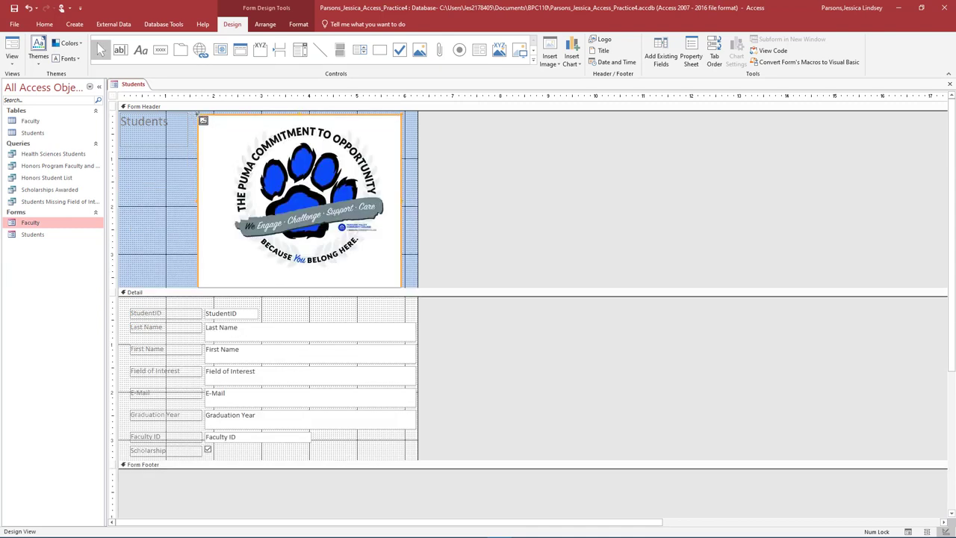
Step: Delete the Students title label and move the logo further left in the header
click(166, 124)
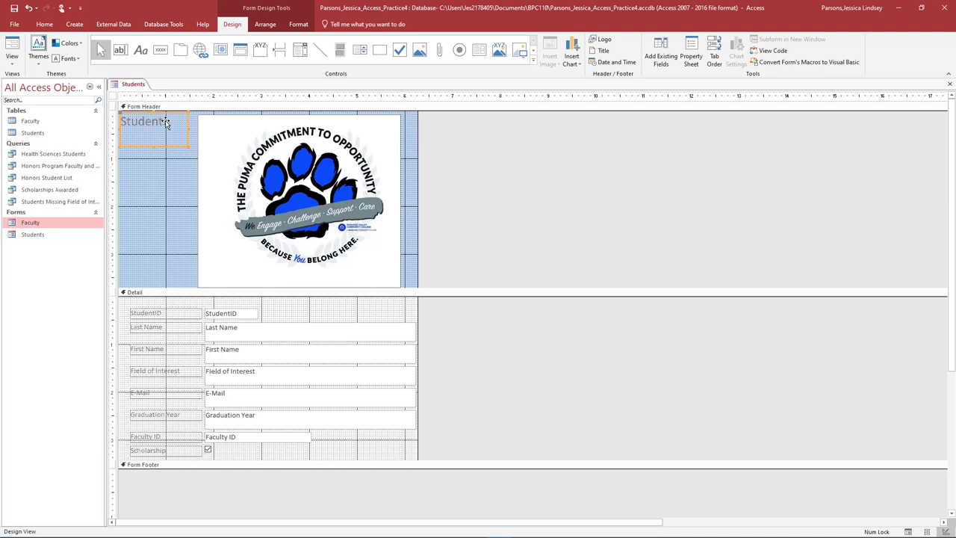
key(Delete)
drag(283, 159, 266, 172)
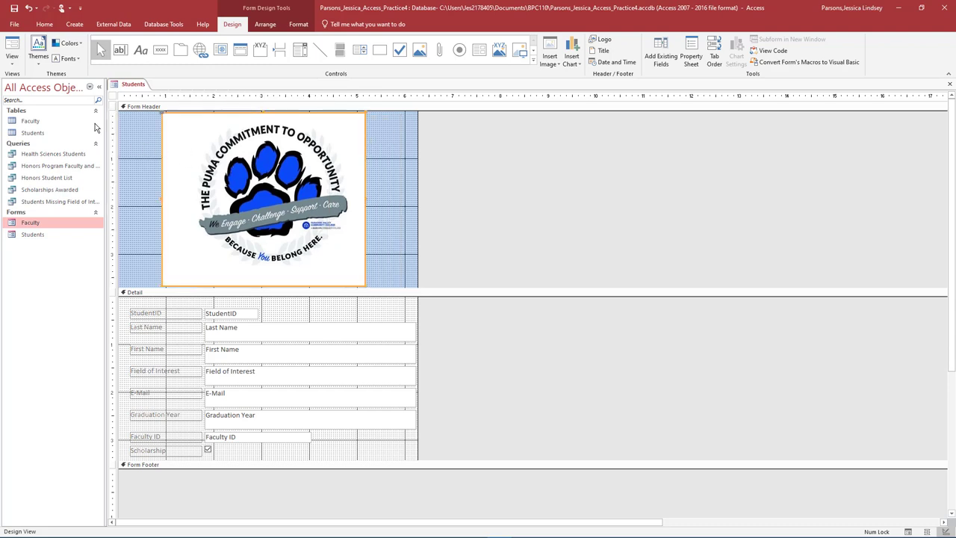
Step: Preview the Students form in Form View, then switch it to Layout View
click(12, 63)
click(21, 87)
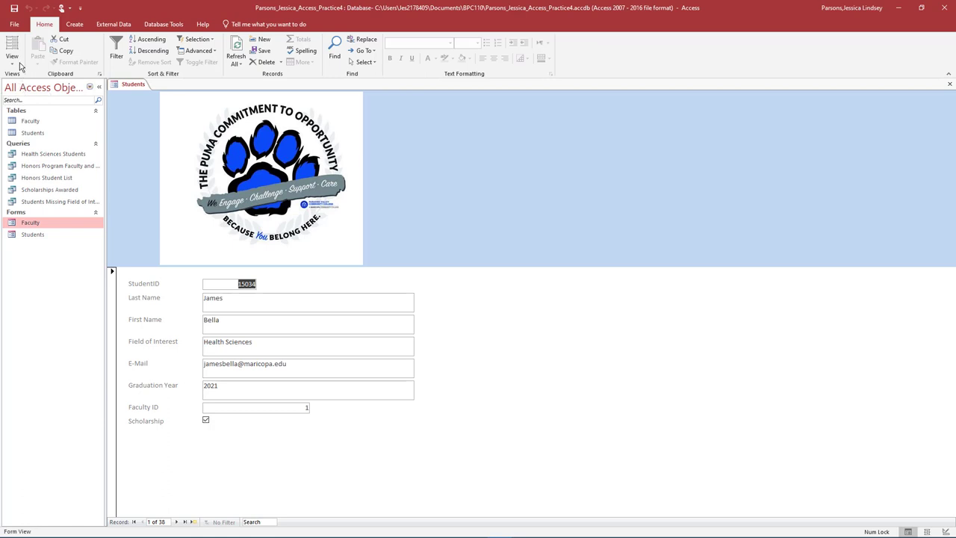
click(11, 64)
click(24, 103)
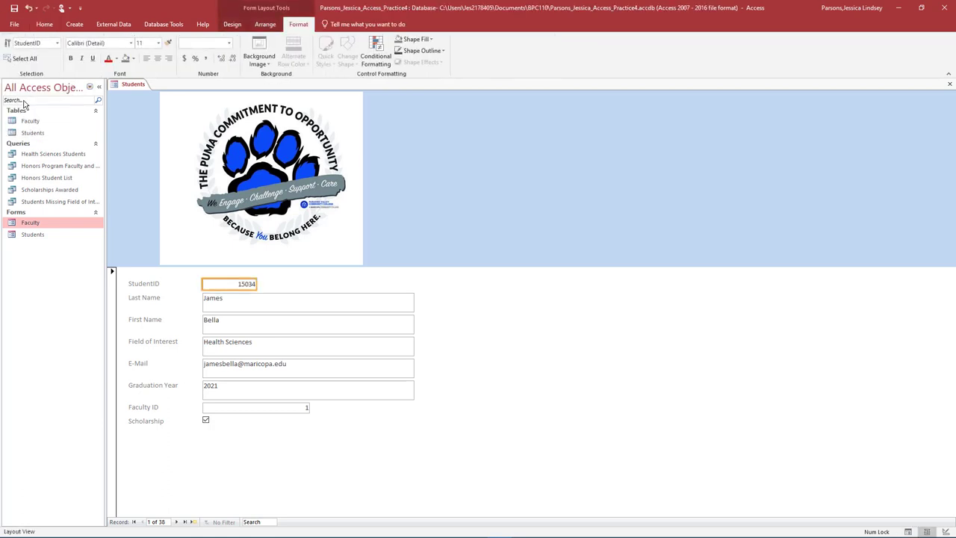
Step: Add the current date in long format and the time to the form header
click(235, 24)
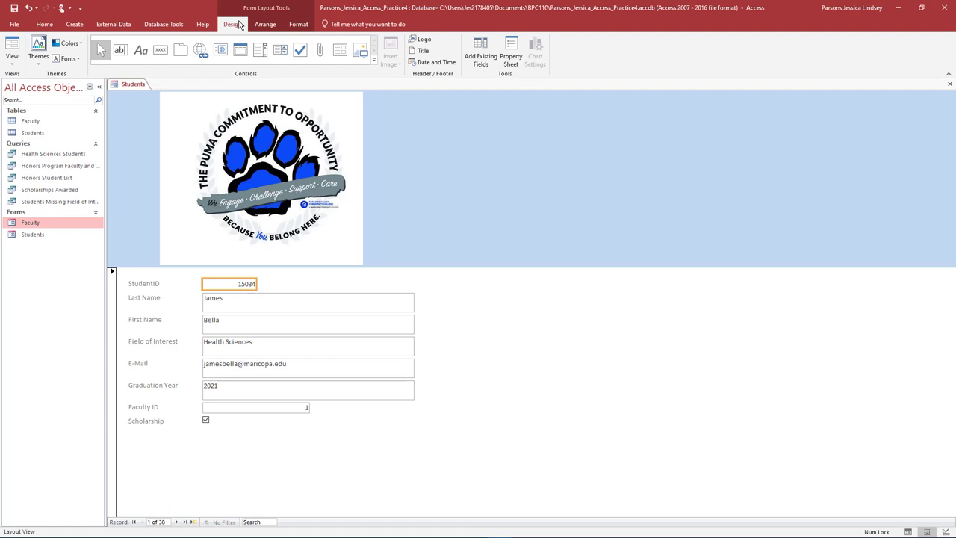
click(433, 64)
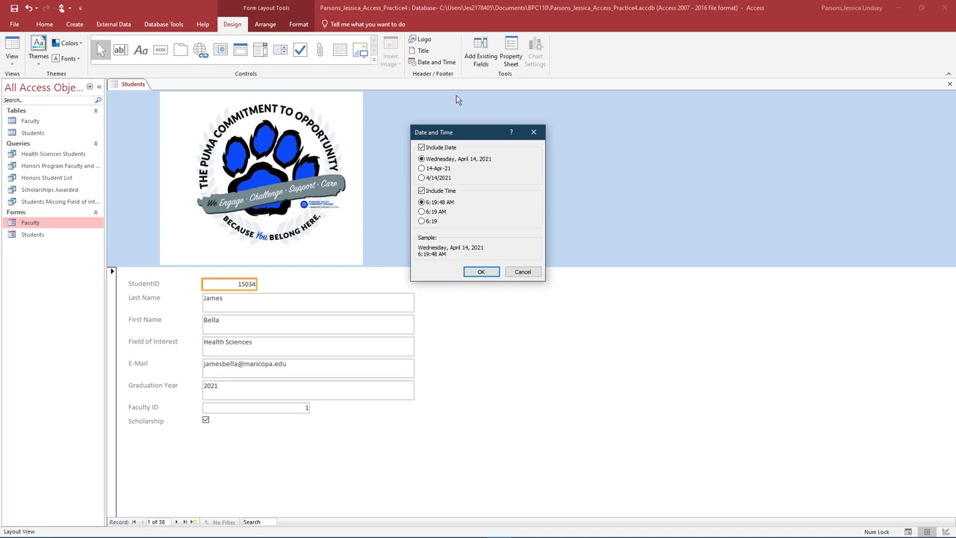
click(491, 273)
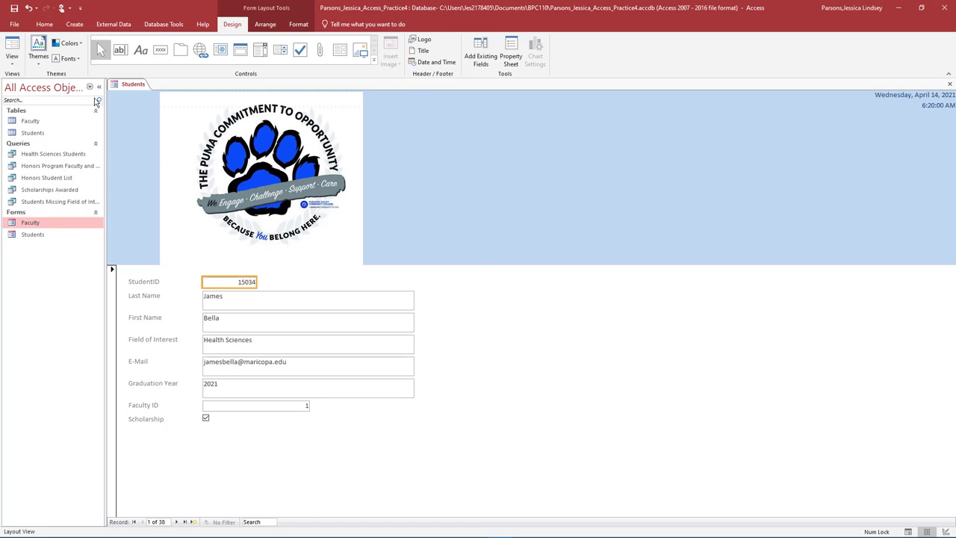
Step: Return the Students form to Design View and show the Property Sheet
click(11, 60)
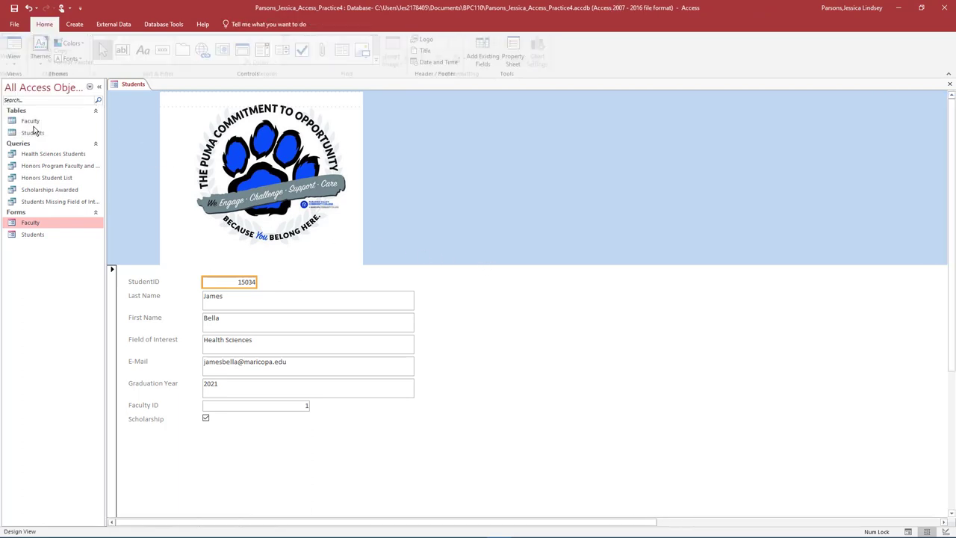
click(33, 126)
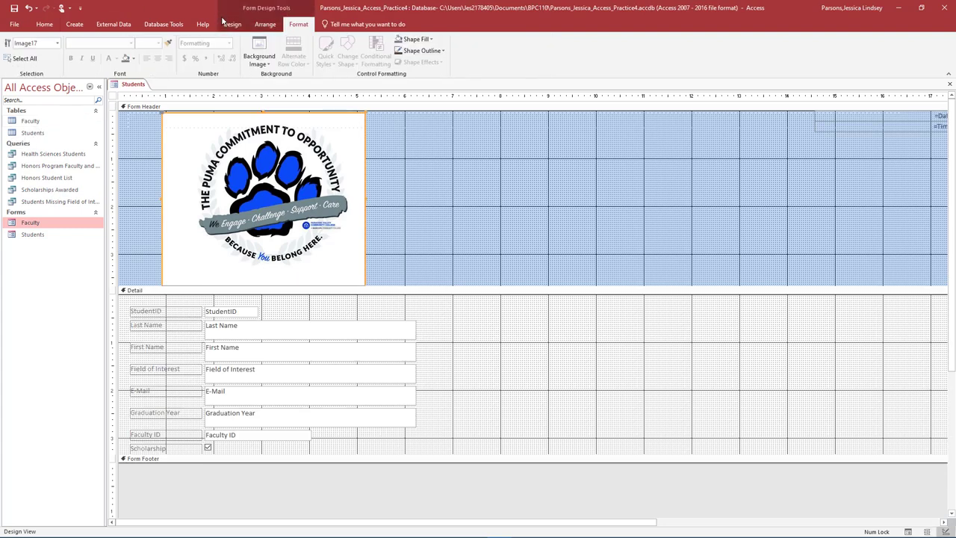
click(235, 27)
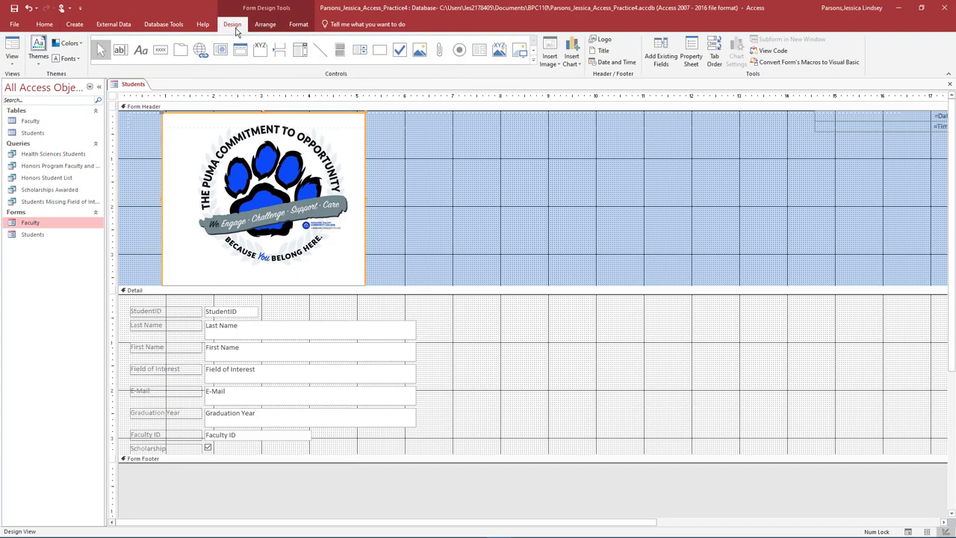
click(687, 64)
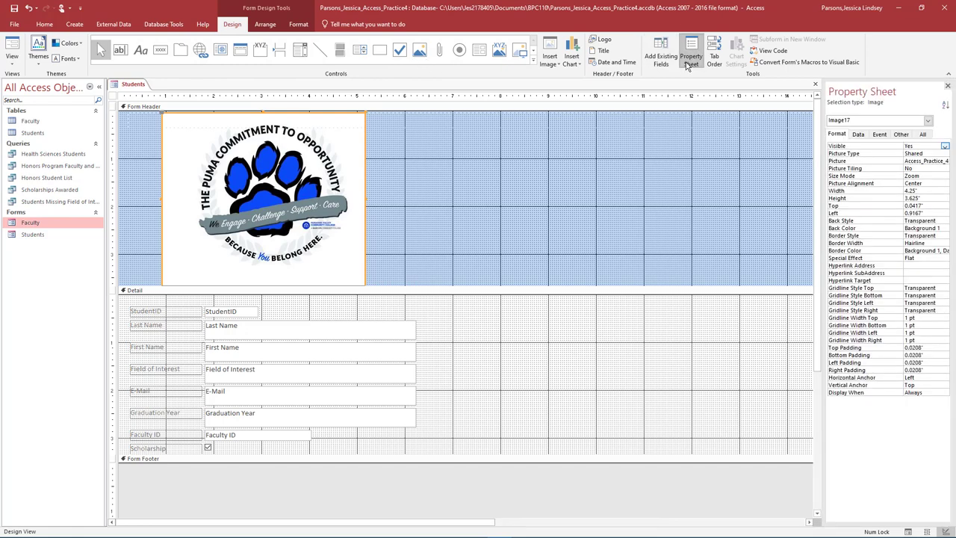
Step: Rename the labels to 'Scholarship Awarded?' and 'E-Mail Address'
click(177, 447)
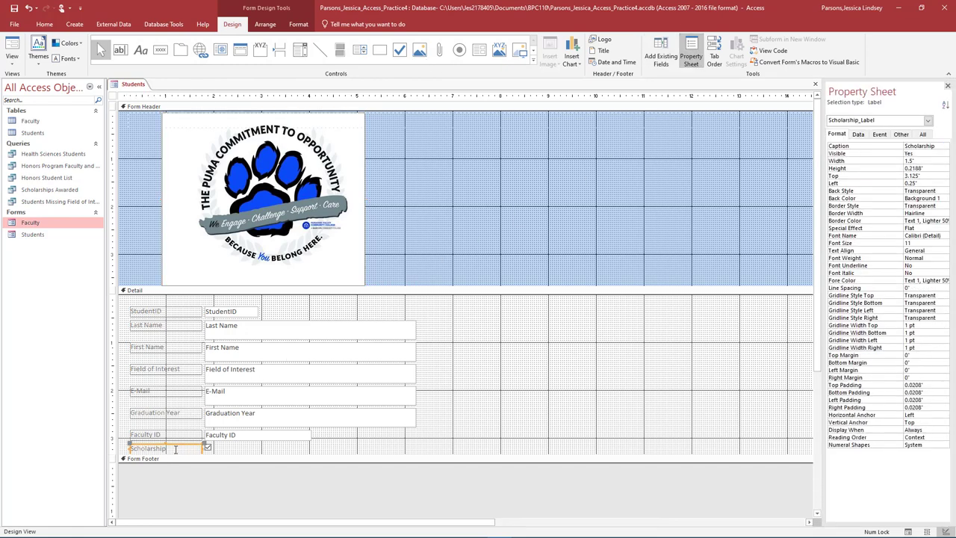
click(177, 447)
text(Awarded?)
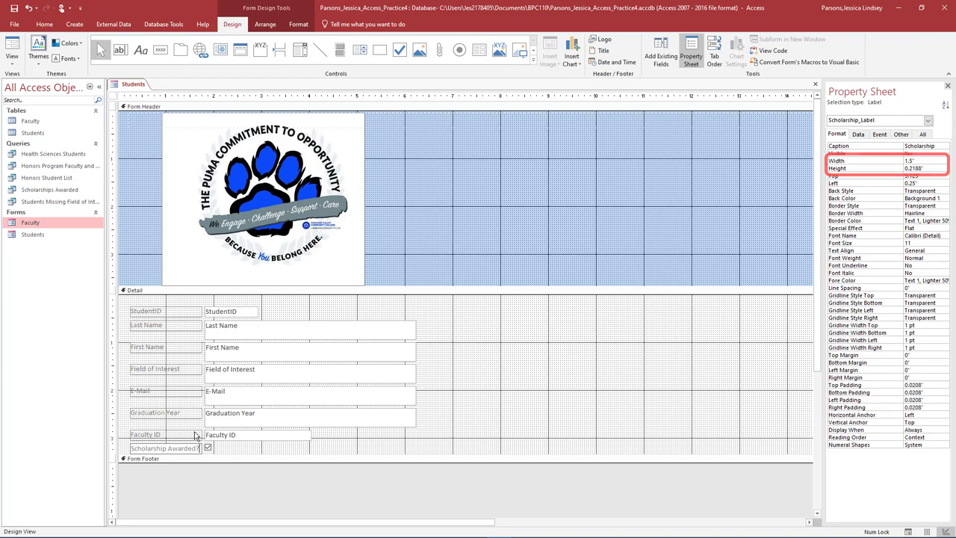
click(157, 389)
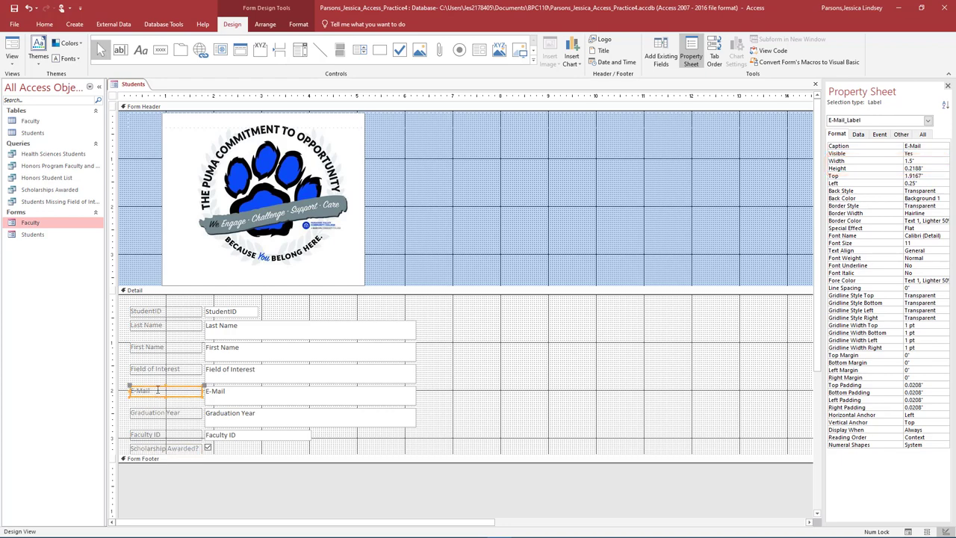
click(157, 389)
text(Address)
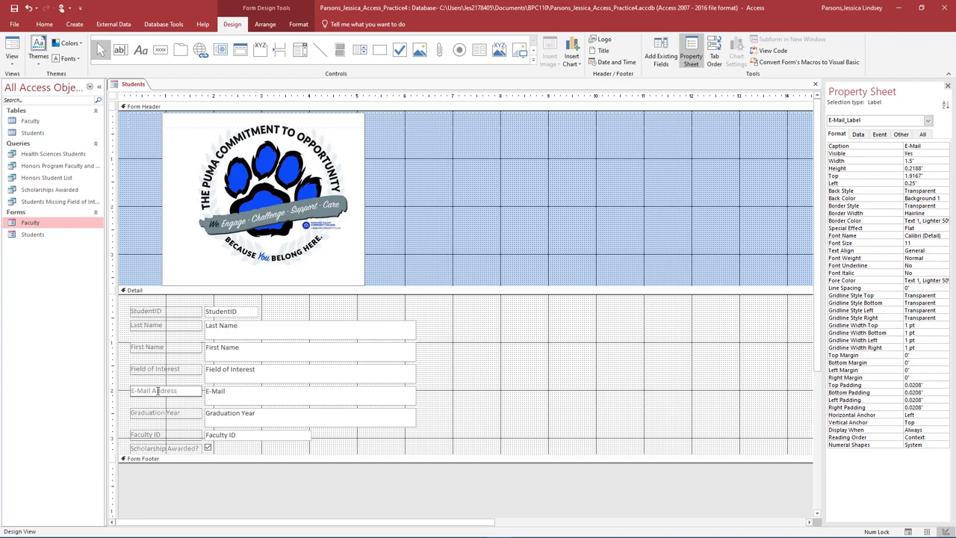
Step: Make the Form Footer taller and add a 'PVCC Pumas' label to it
click(150, 487)
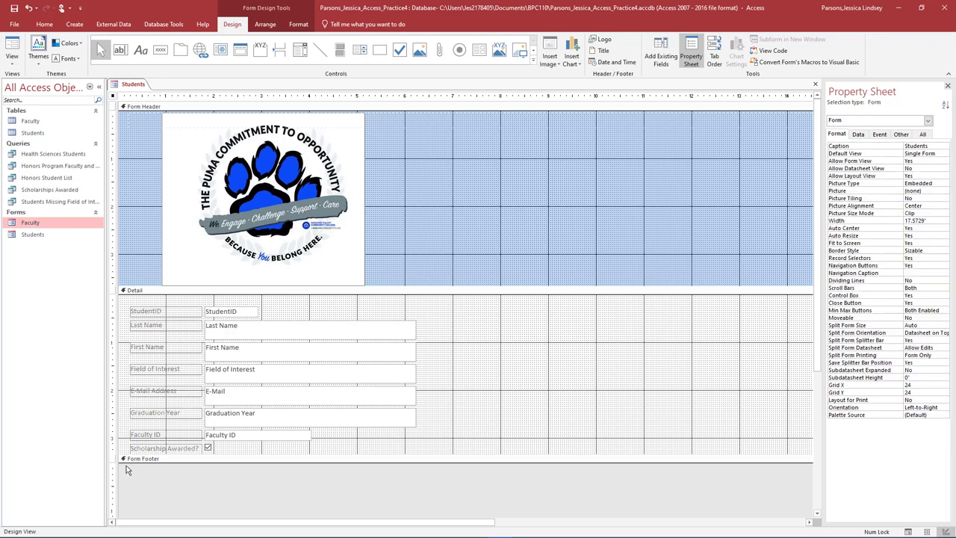
drag(125, 461, 124, 510)
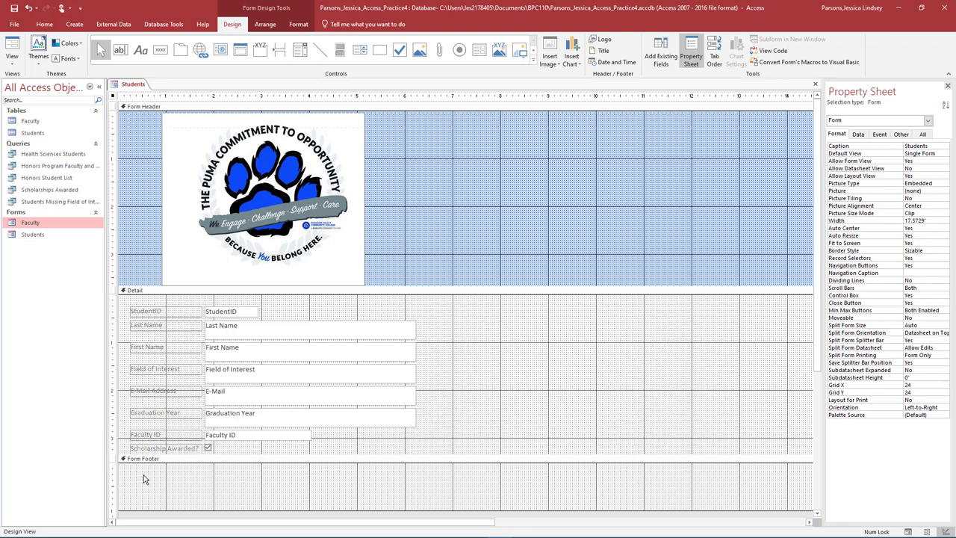
click(141, 50)
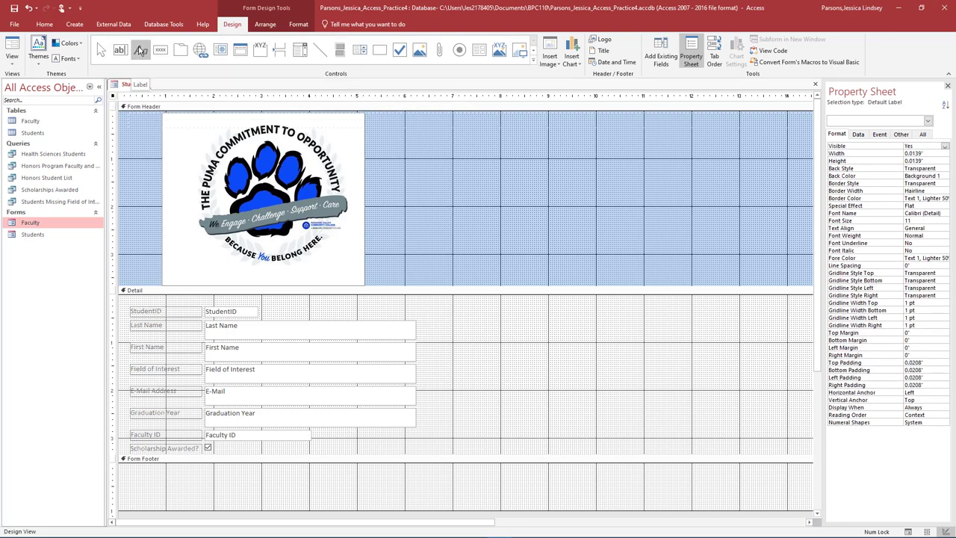
key(Escape)
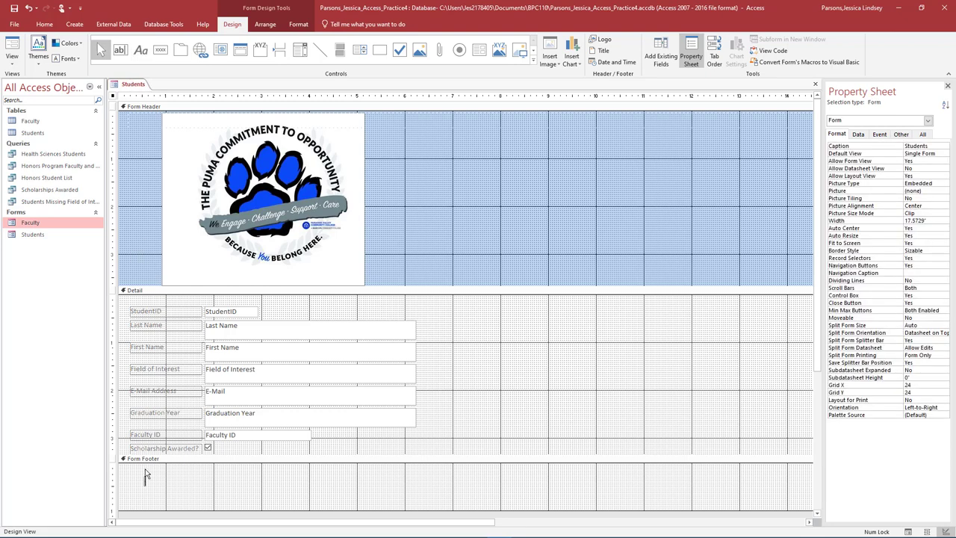
text(PVCC Pumas)
Step: Give the PVCC Pumas label a blue background and a new text colour
click(181, 481)
right_click(172, 481)
mouse_move(126, 424)
click(212, 442)
right_click(164, 484)
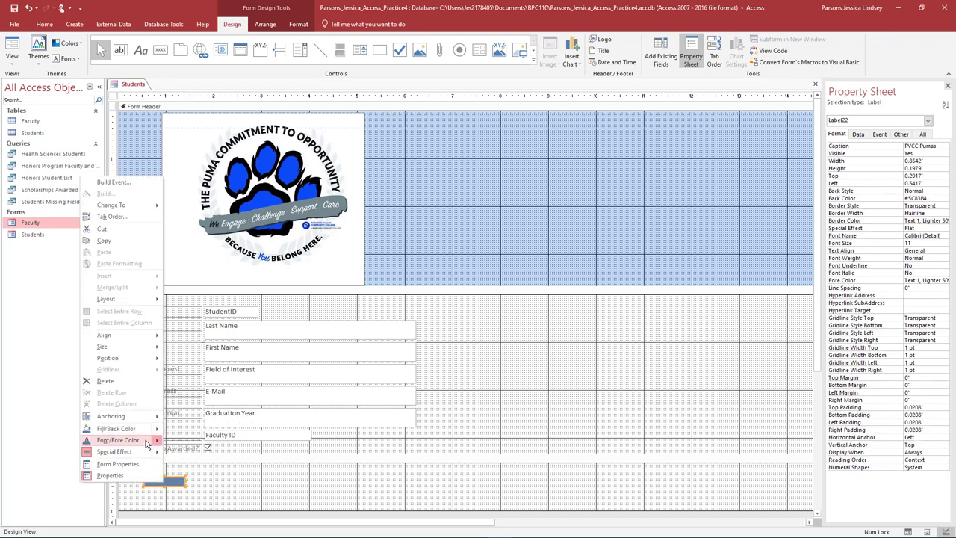
mouse_move(147, 444)
click(240, 479)
click(199, 485)
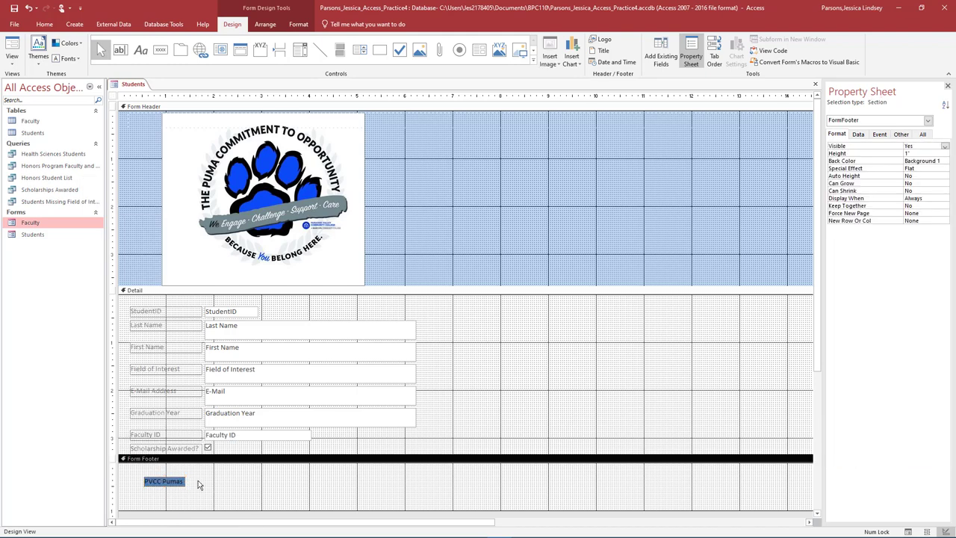
Step: Save and close the Students form, then close the Practice4 database
click(947, 86)
click(949, 84)
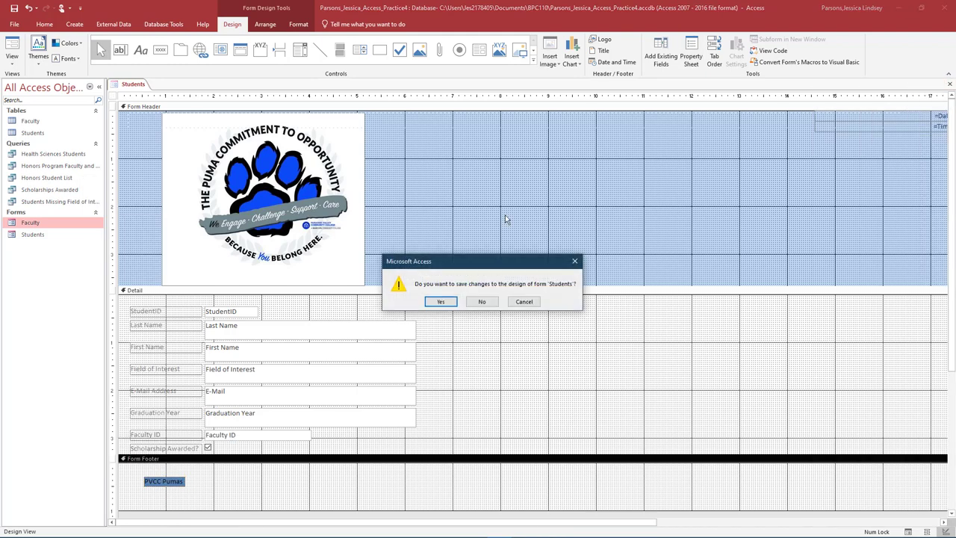
click(440, 302)
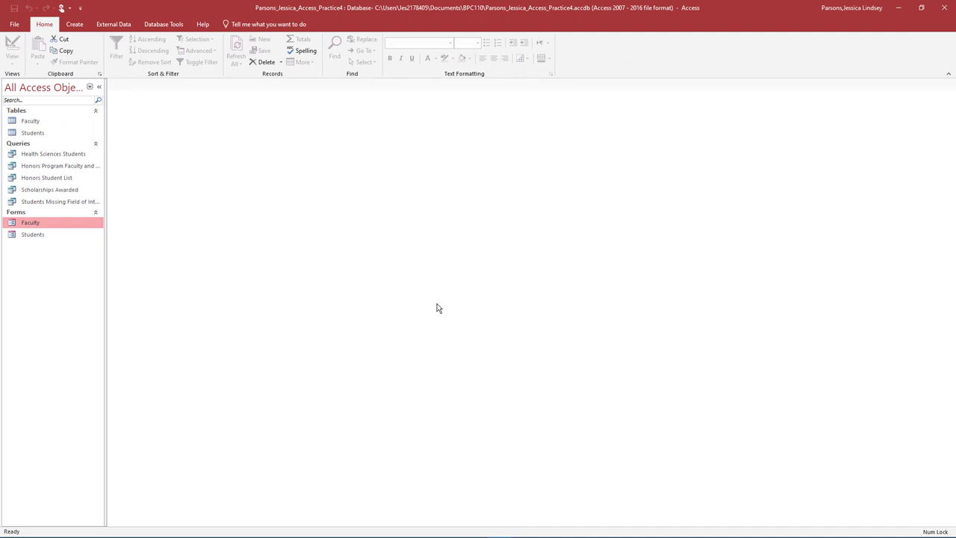
click(18, 25)
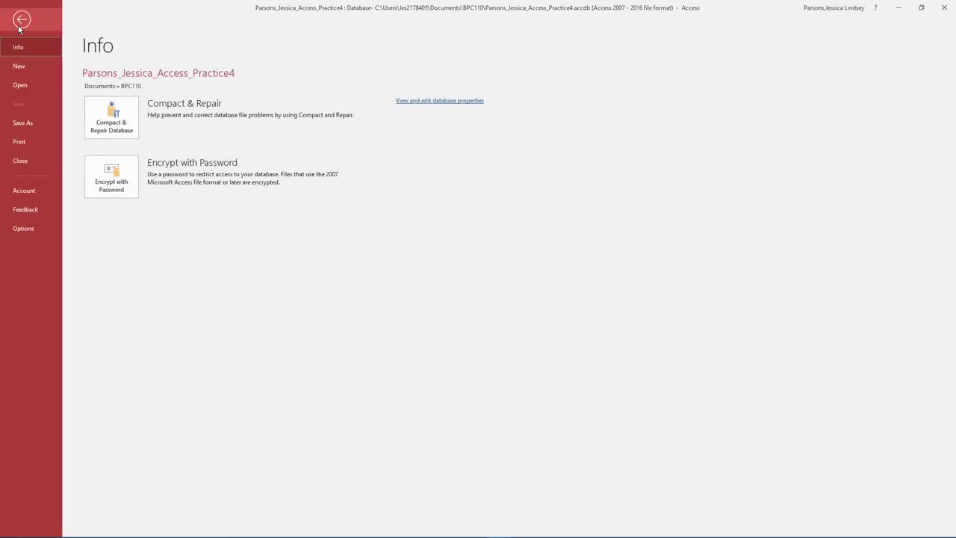
click(21, 162)
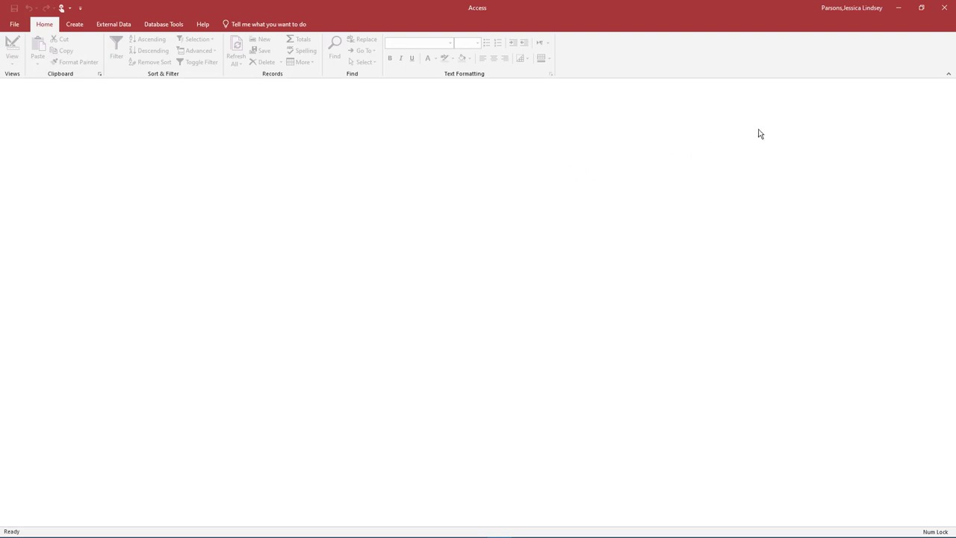
click(944, 8)
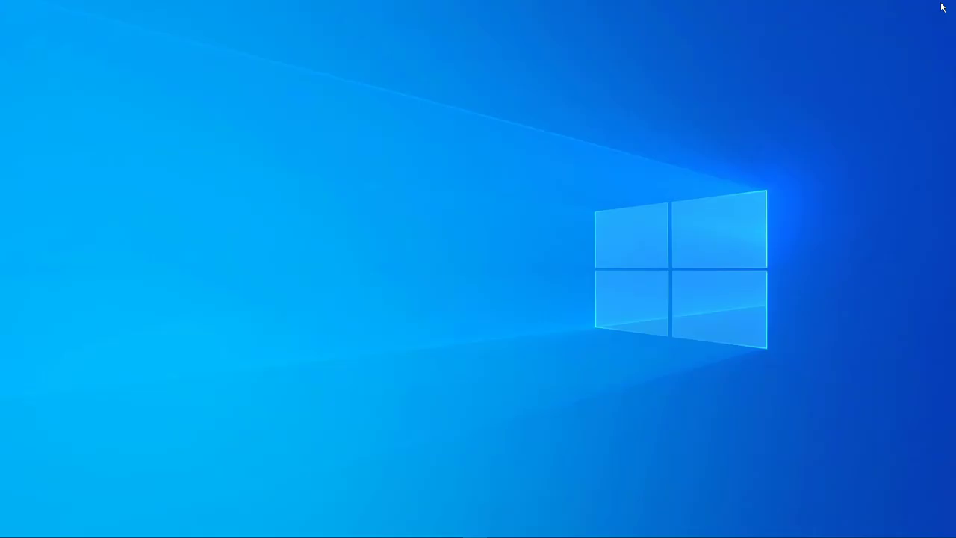